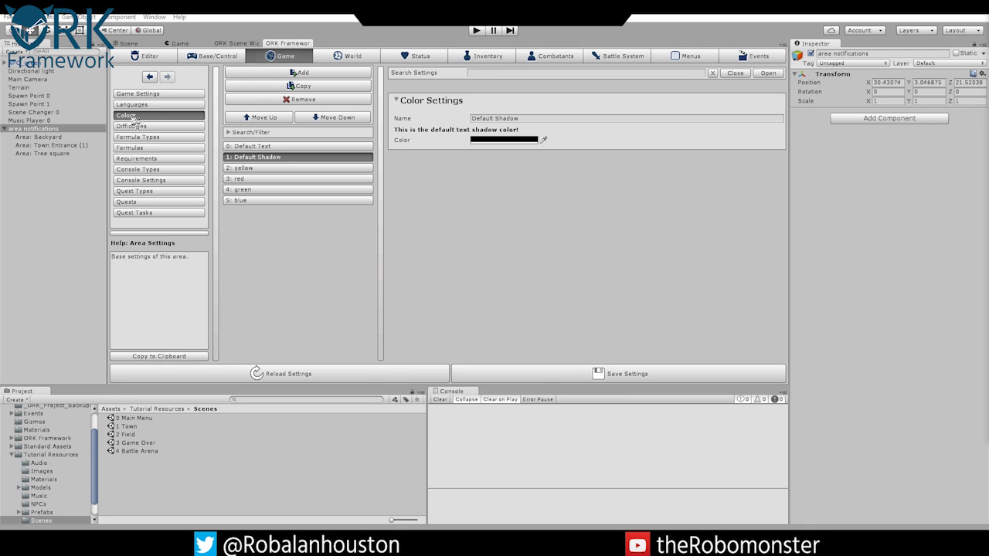
Review the yellow, red, green and blue colour entries, ending on yellow, which is still white.
click(245, 167)
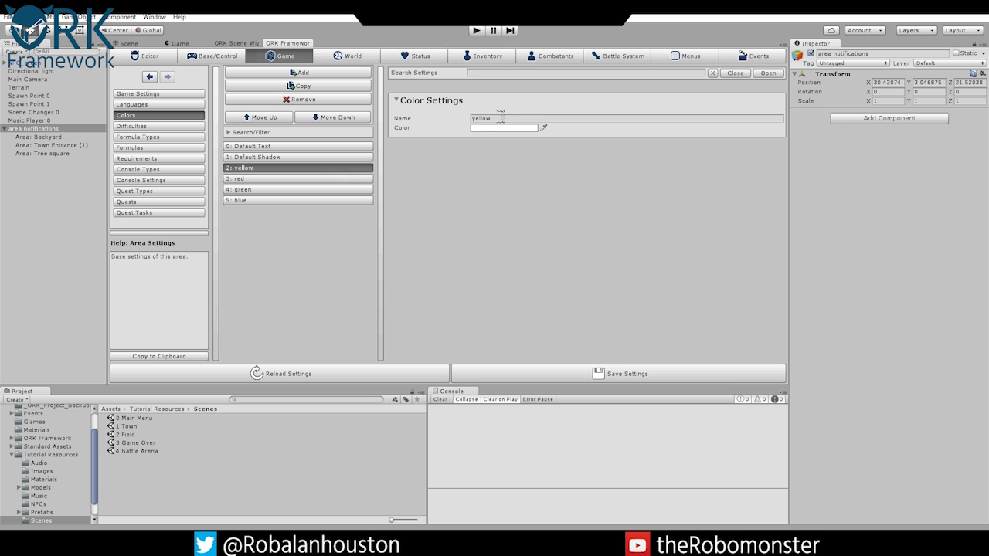
click(303, 180)
click(302, 190)
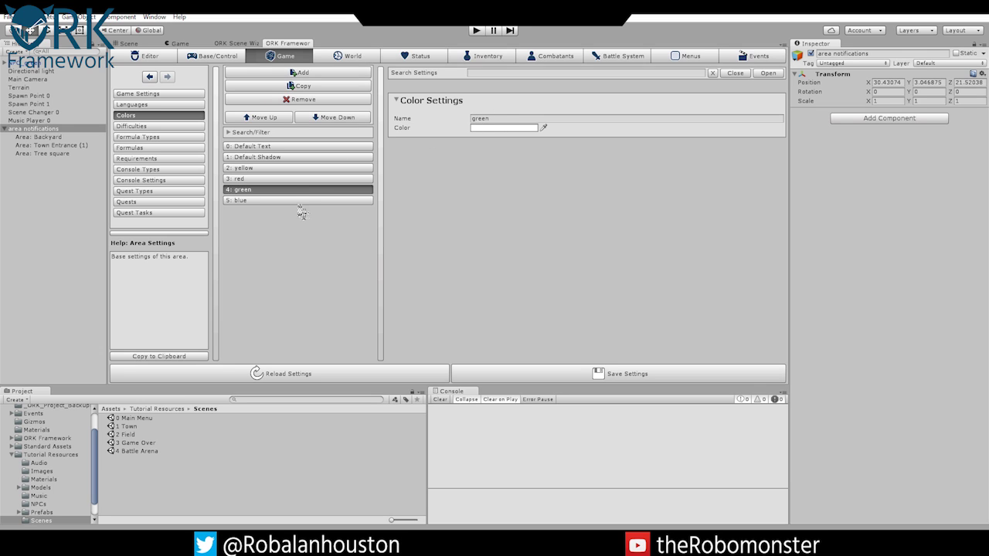
click(275, 200)
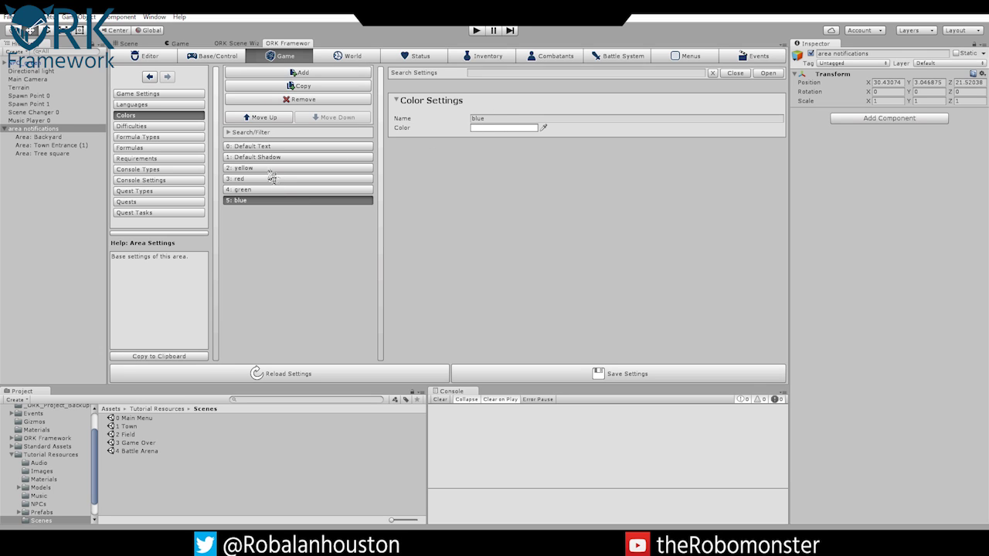
click(275, 170)
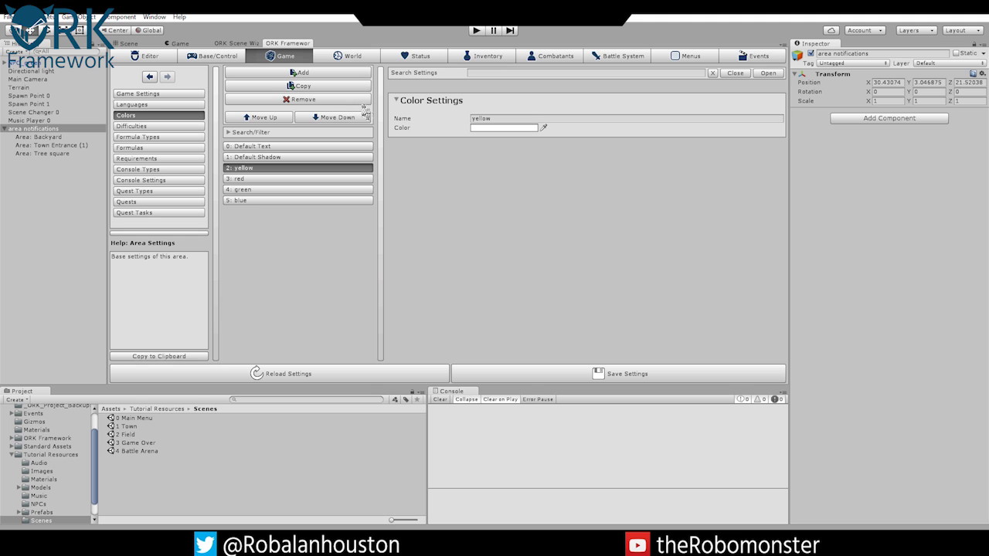
Set the yellow entry's colour to FFFF00 and the red entry's to FF0000.
click(485, 129)
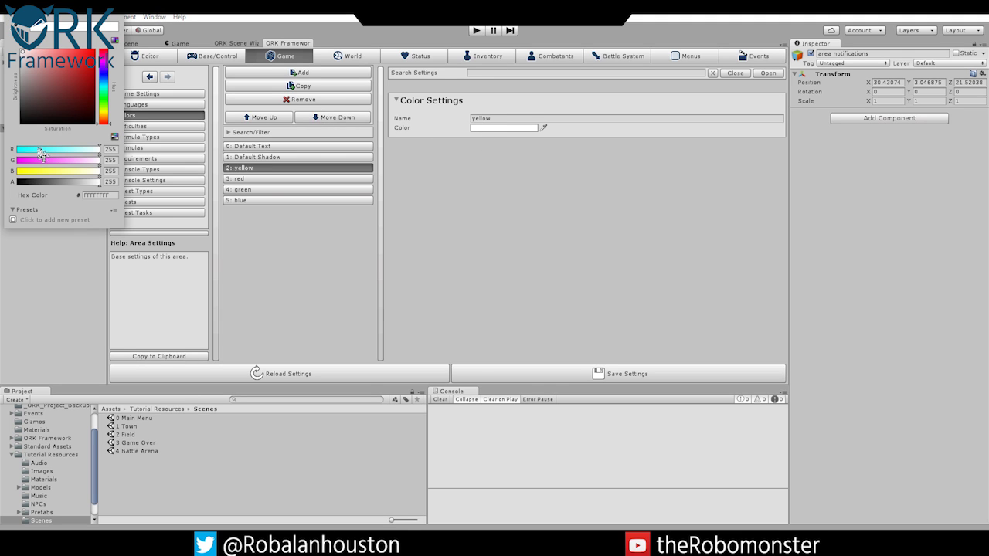
drag(97, 171, 4, 175)
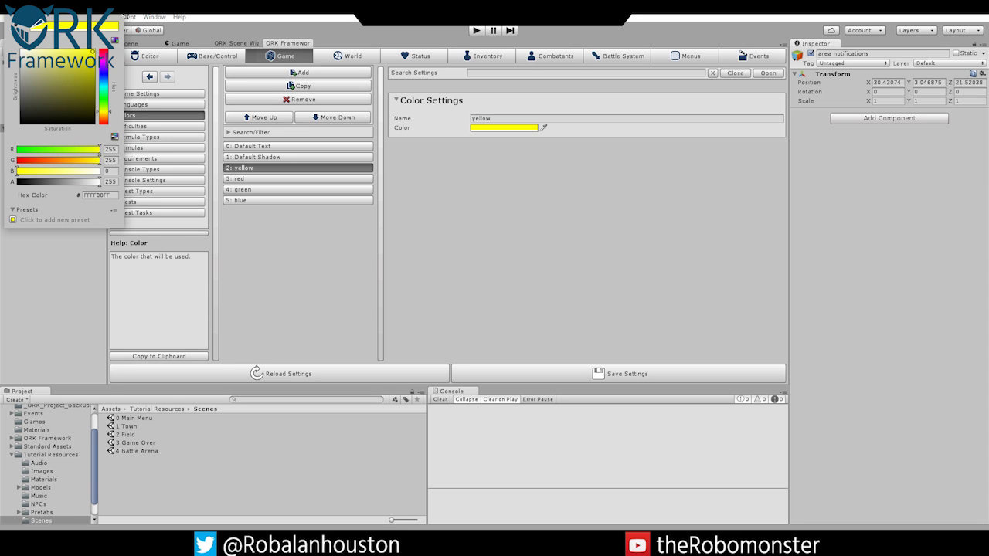
click(282, 164)
click(267, 178)
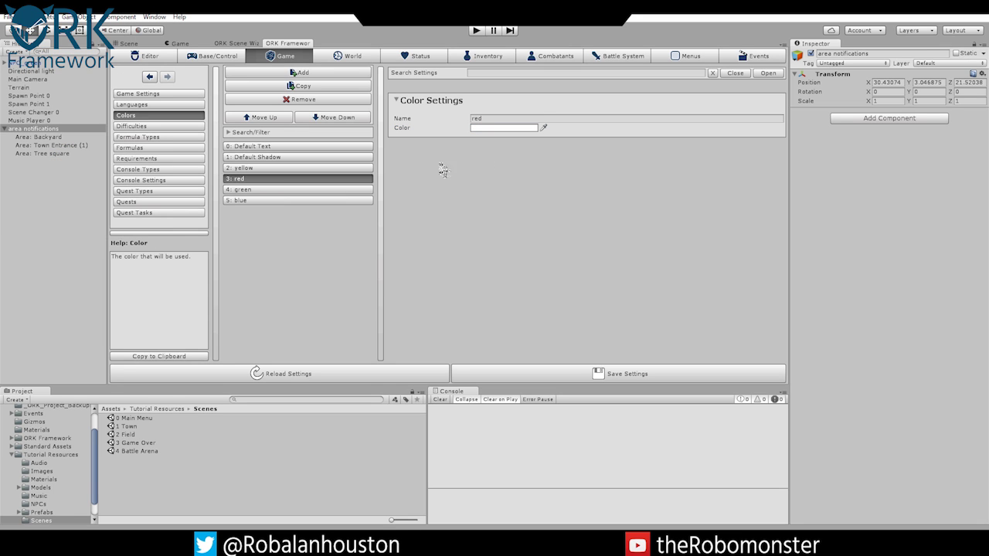
click(531, 129)
click(96, 39)
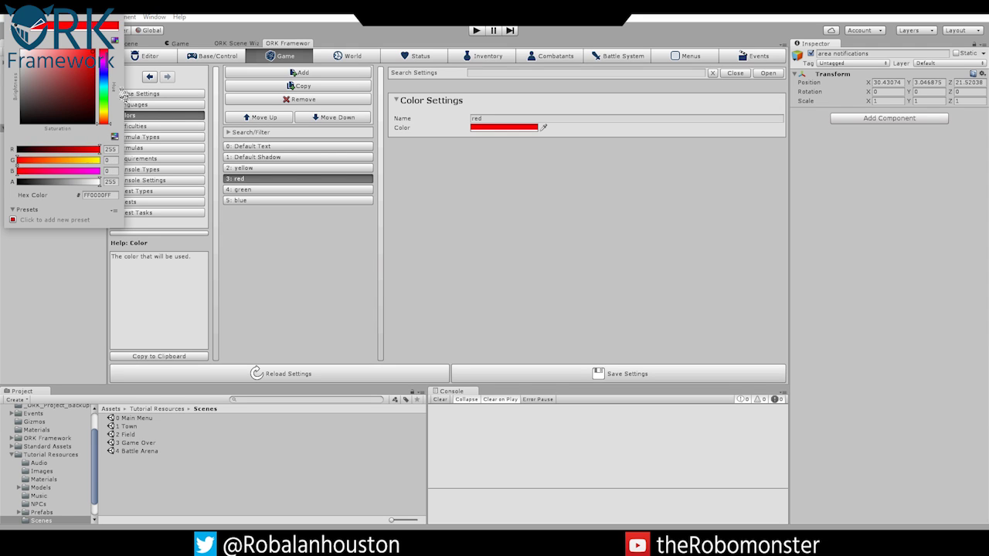
click(139, 35)
Make the green entry's colour pure green, 00FF00.
click(261, 189)
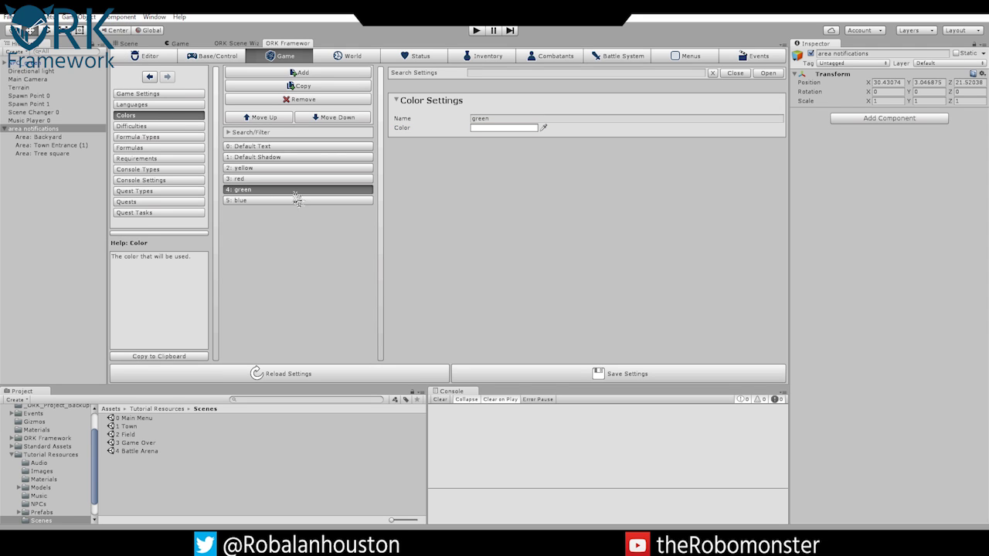
click(482, 130)
click(103, 96)
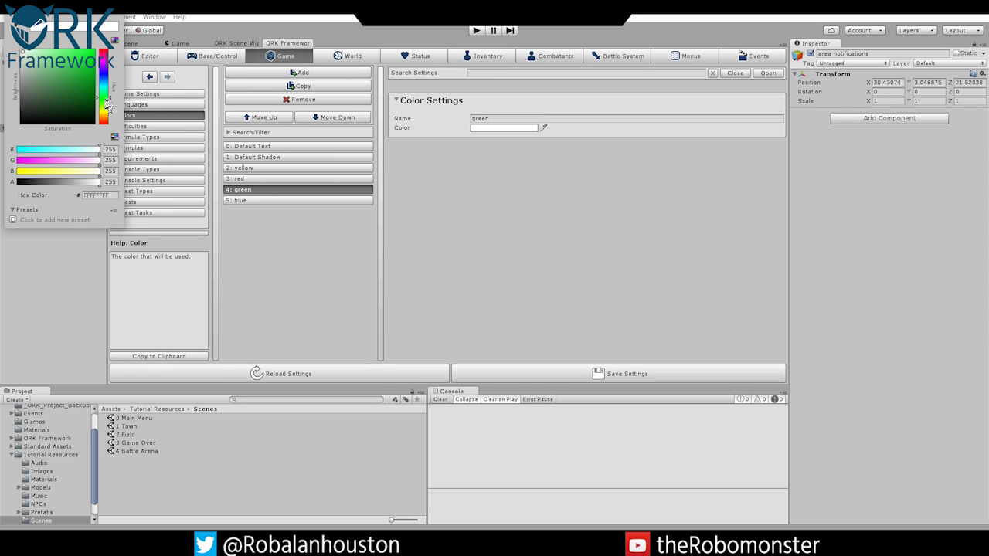
drag(88, 56, 102, 44)
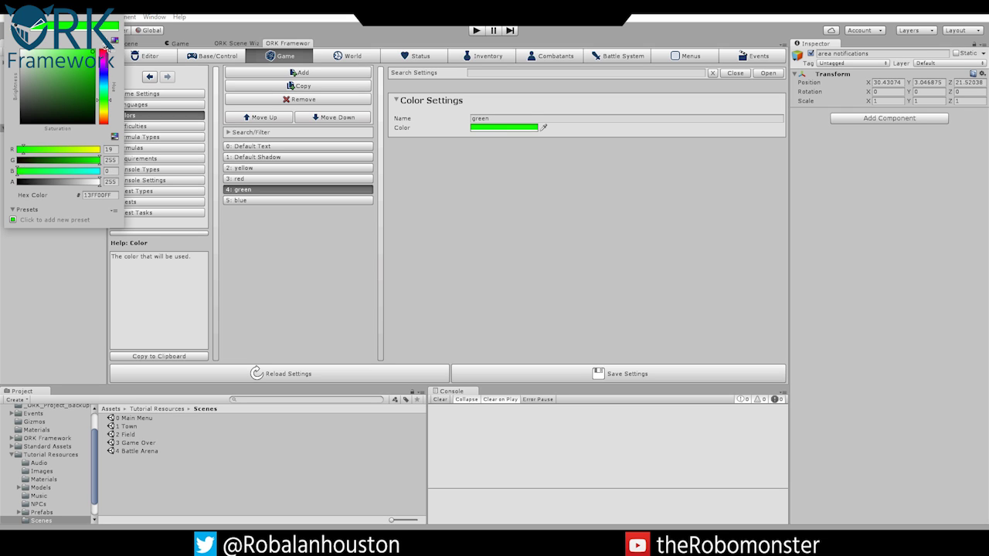
drag(31, 150, 15, 152)
click(116, 16)
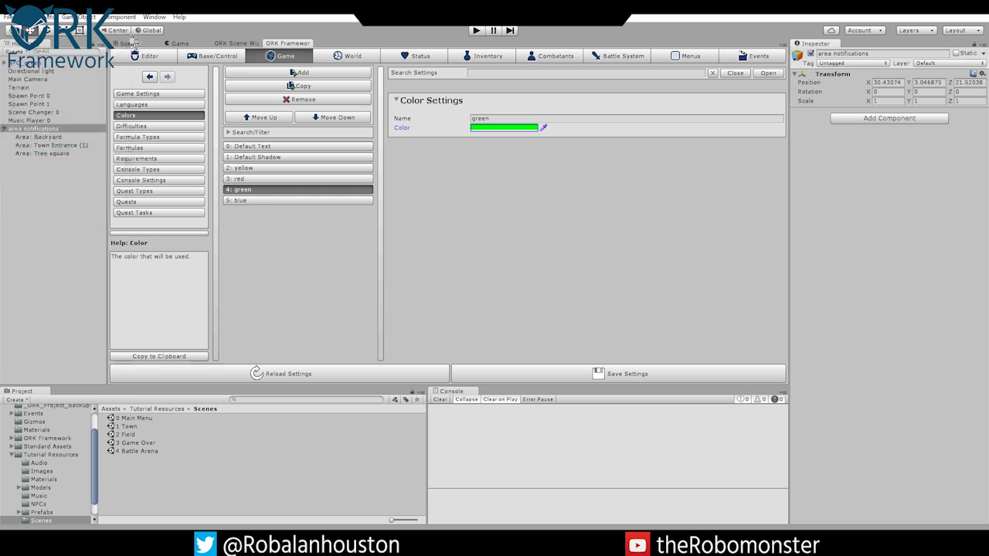
Bring up the blue entry's colour picker and select its hex value.
click(251, 202)
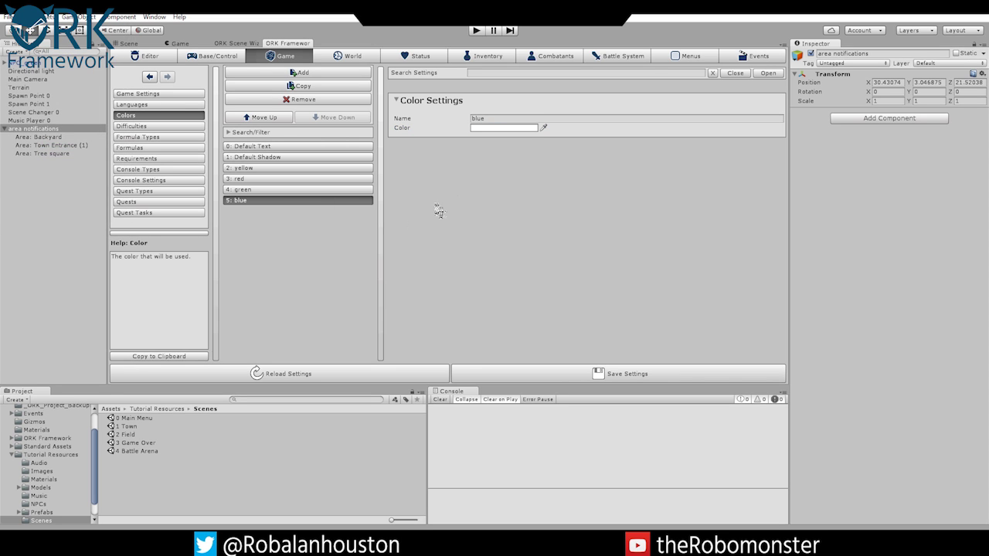
click(516, 128)
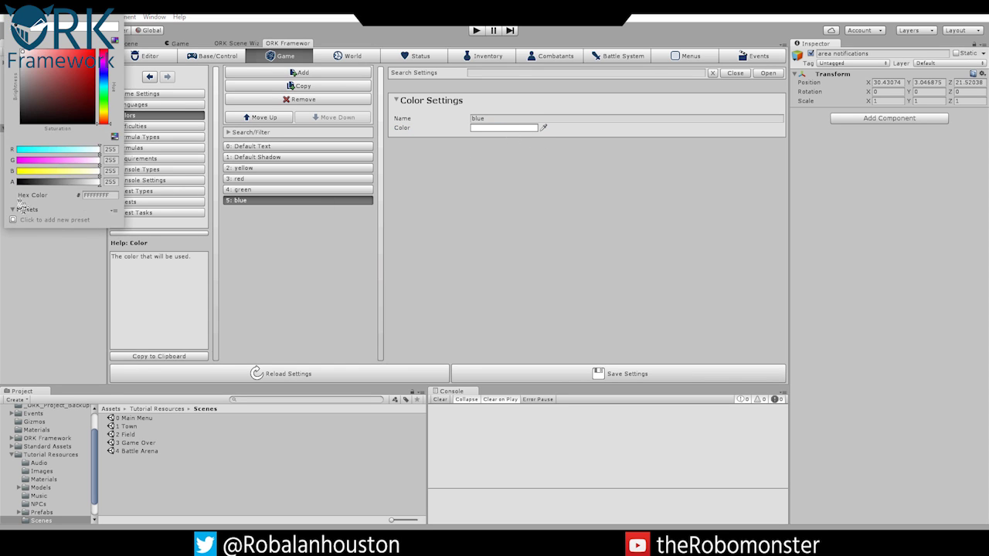
click(102, 195)
Try magenta, pink and orange on the blue entry's RGB sliders, then settle on 0000FF.
click(499, 135)
drag(64, 152, 18, 151)
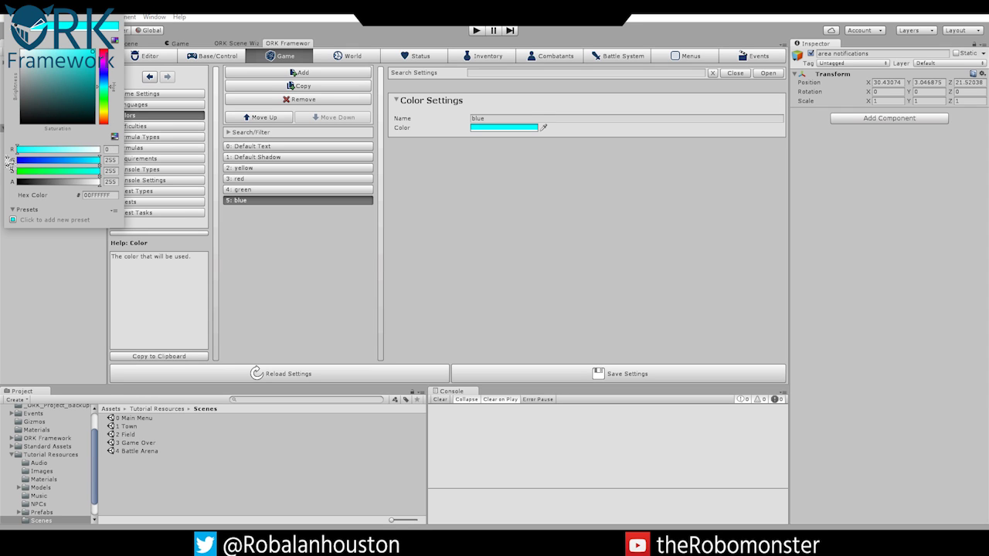
drag(75, 164, 18, 164)
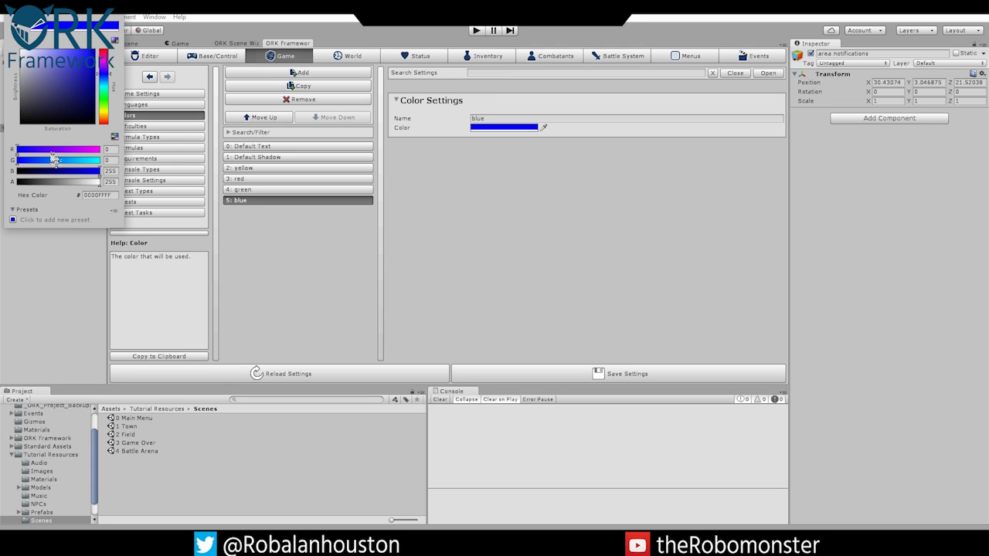
drag(17, 150, 113, 154)
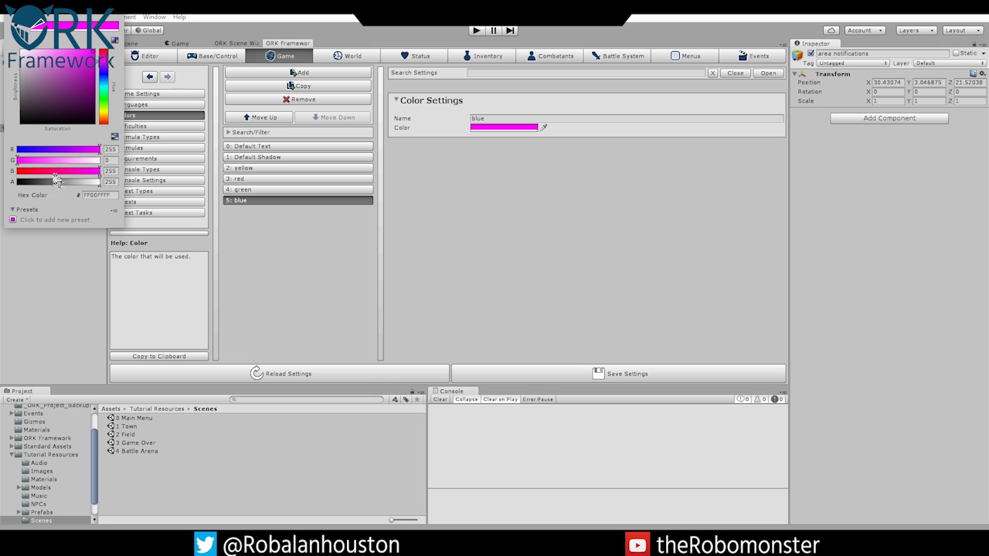
drag(41, 161, 14, 171)
drag(83, 163, 101, 172)
drag(49, 149, 15, 160)
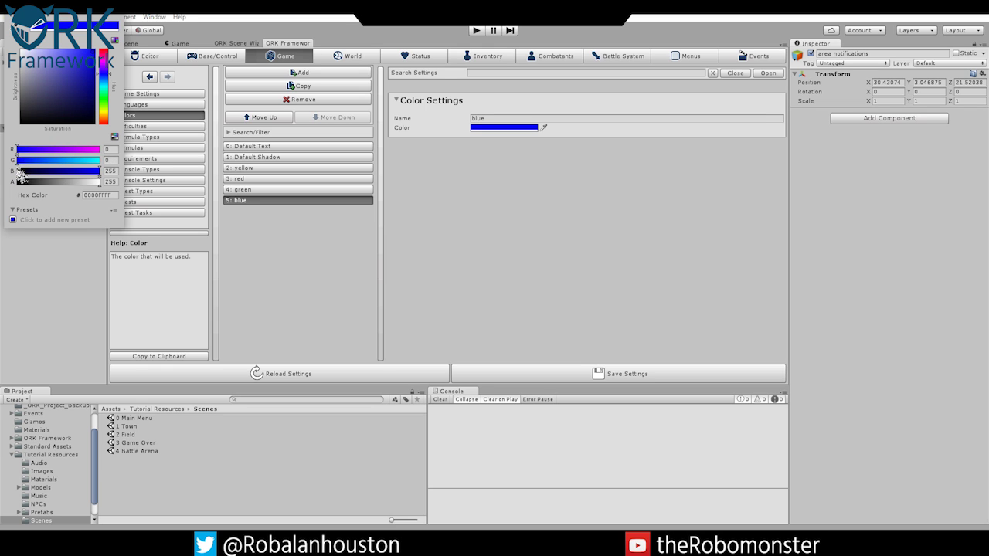
Close the colour picker and save the ORK settings, confirming and saving all assets.
click(122, 21)
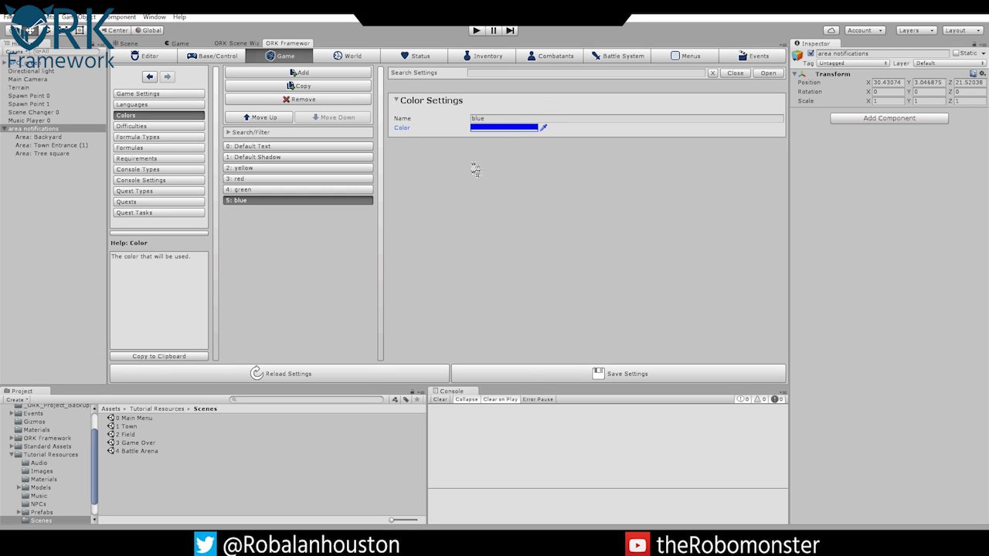
click(539, 376)
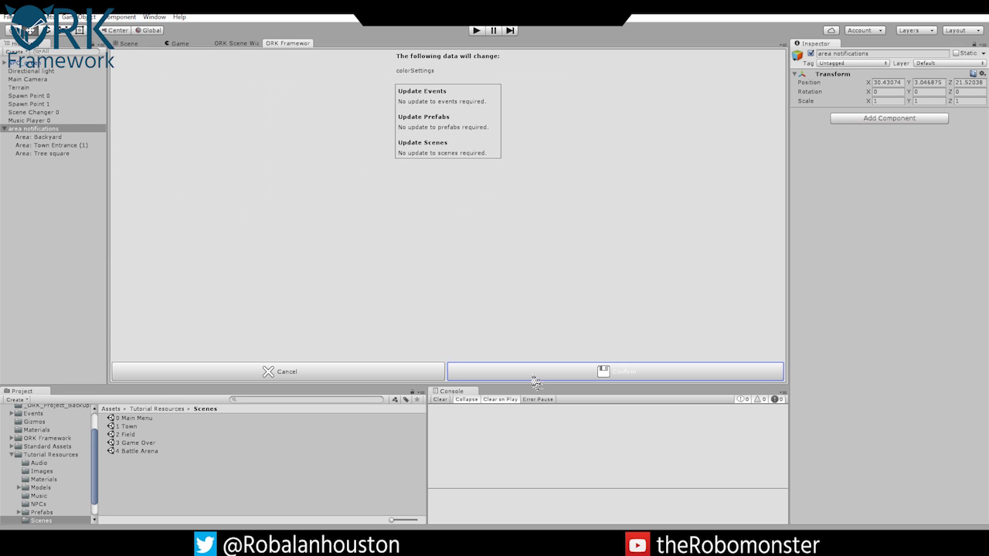
click(514, 373)
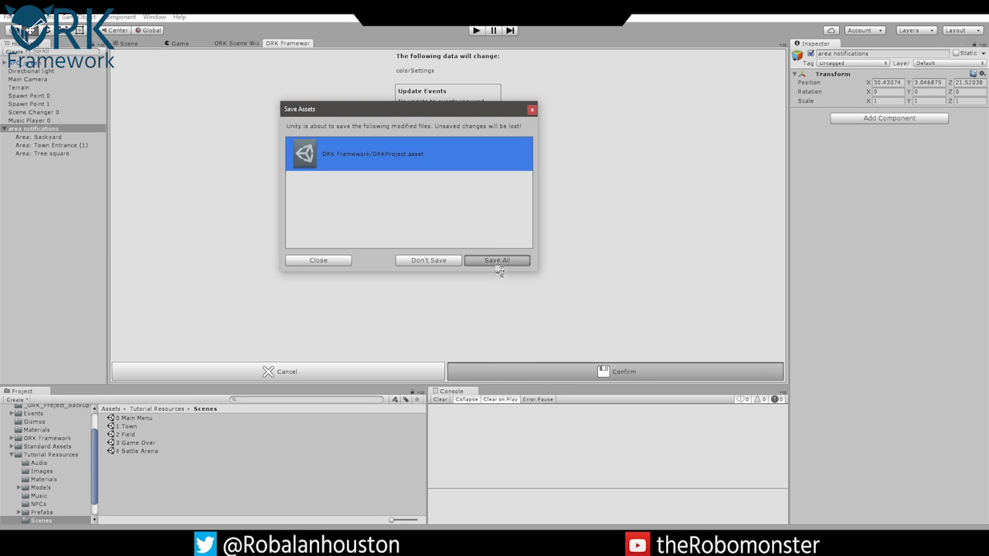
click(484, 261)
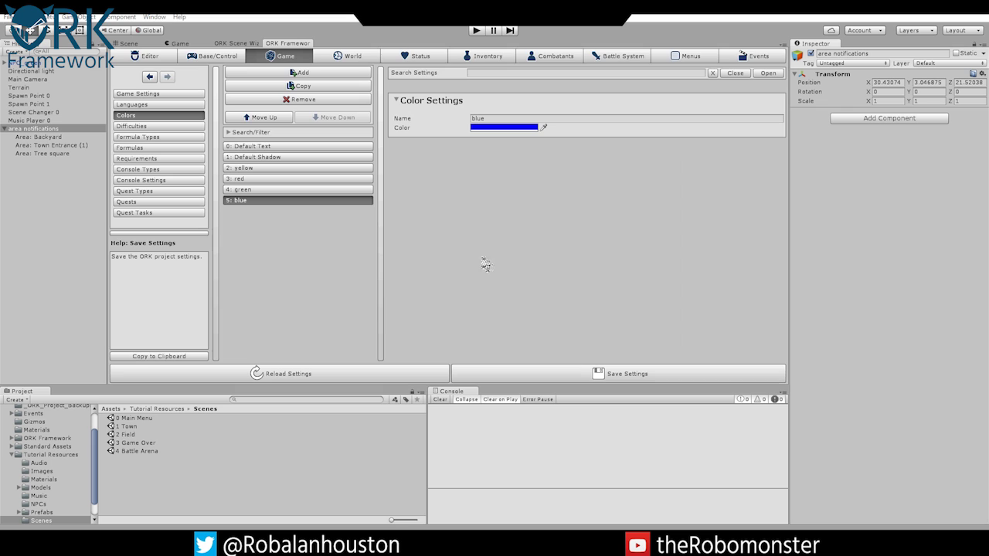
click(680, 59)
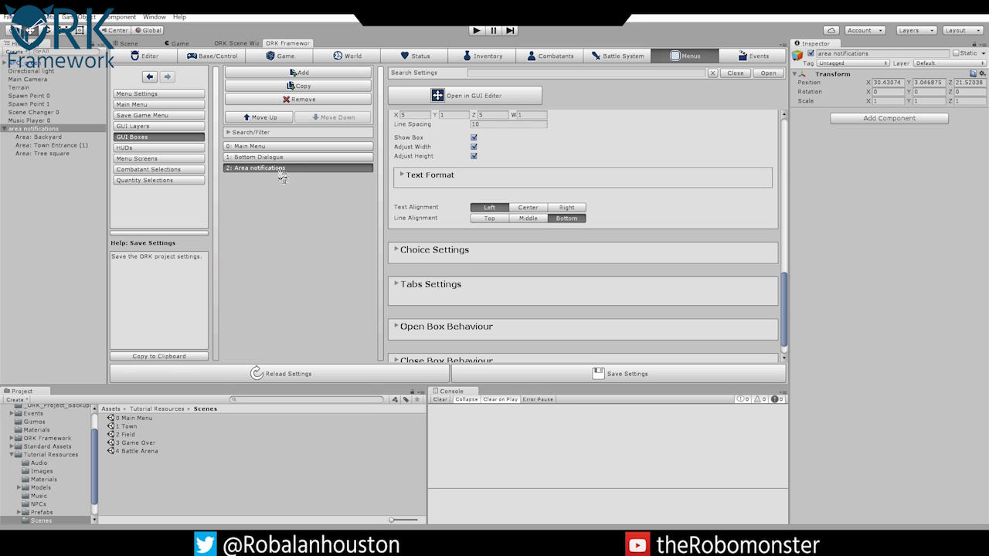
Expand the Area notifications box's Base Settings and keep its GUI layer on Default Layer.
scroll(561, 181, up, 10)
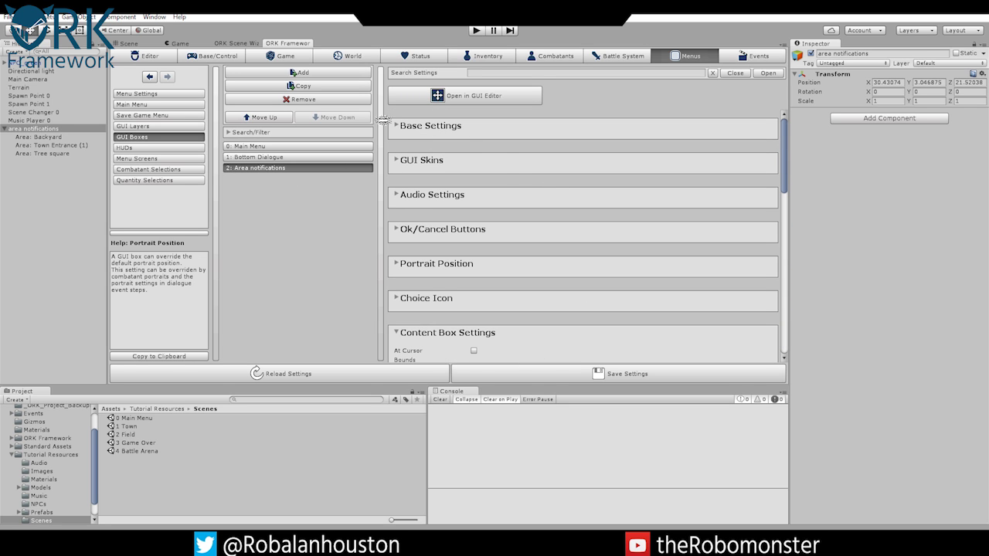
click(399, 125)
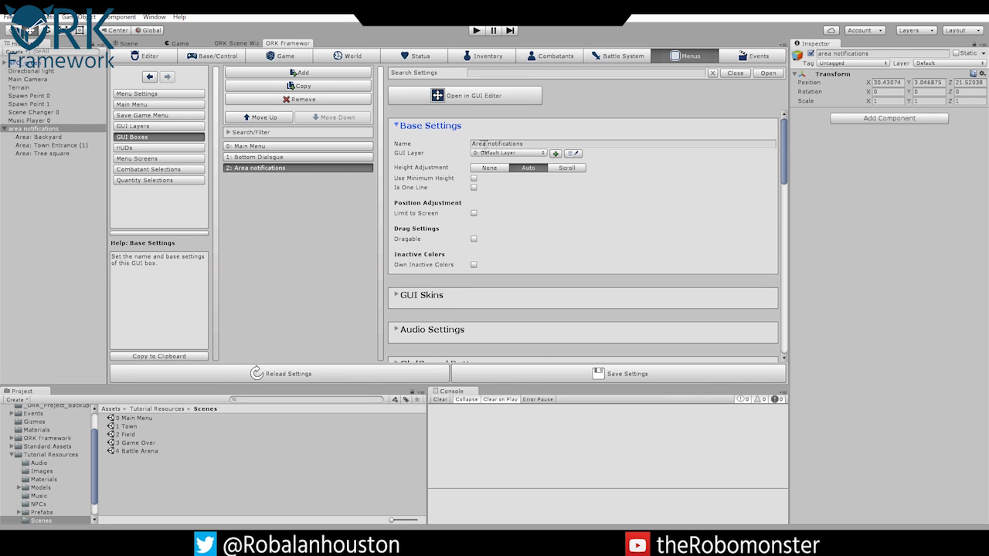
click(485, 153)
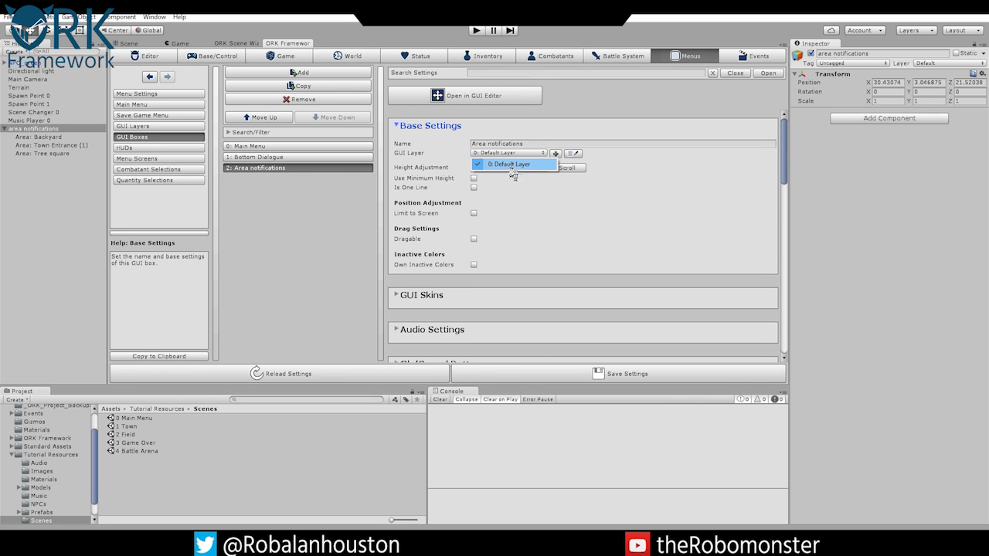
click(629, 158)
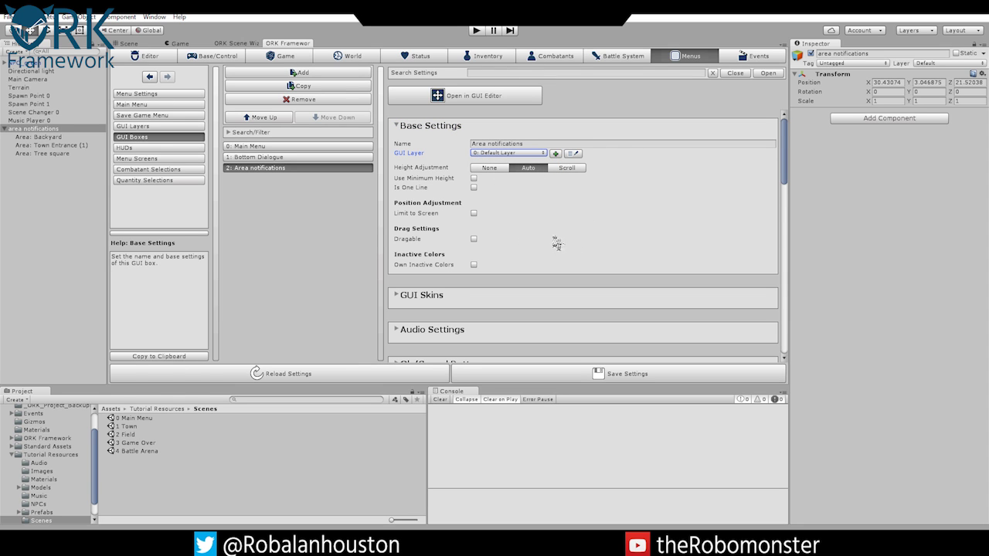
scroll(551, 243, down, 5)
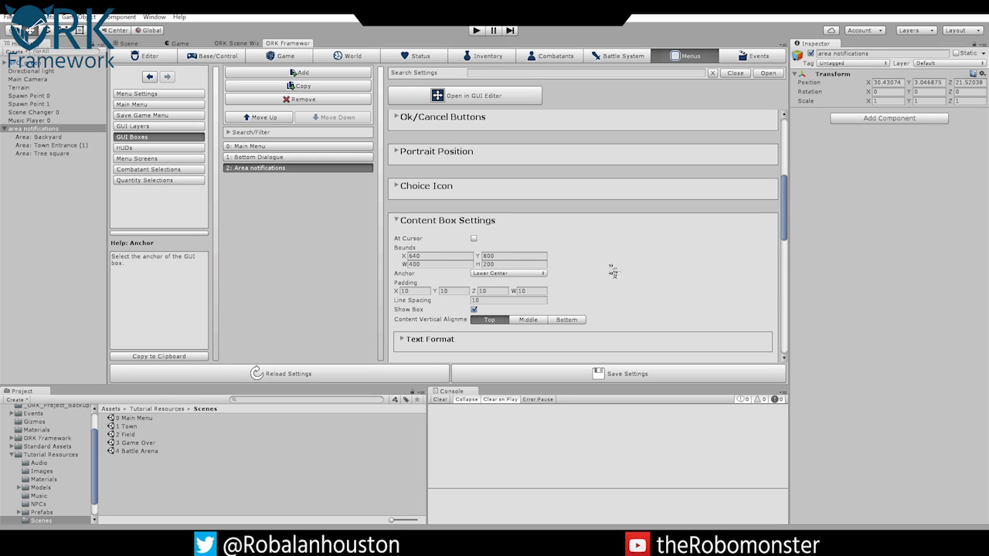
Scroll to the content box settings and expand, then collapse, its Text Format foldout.
scroll(613, 272, down, 4)
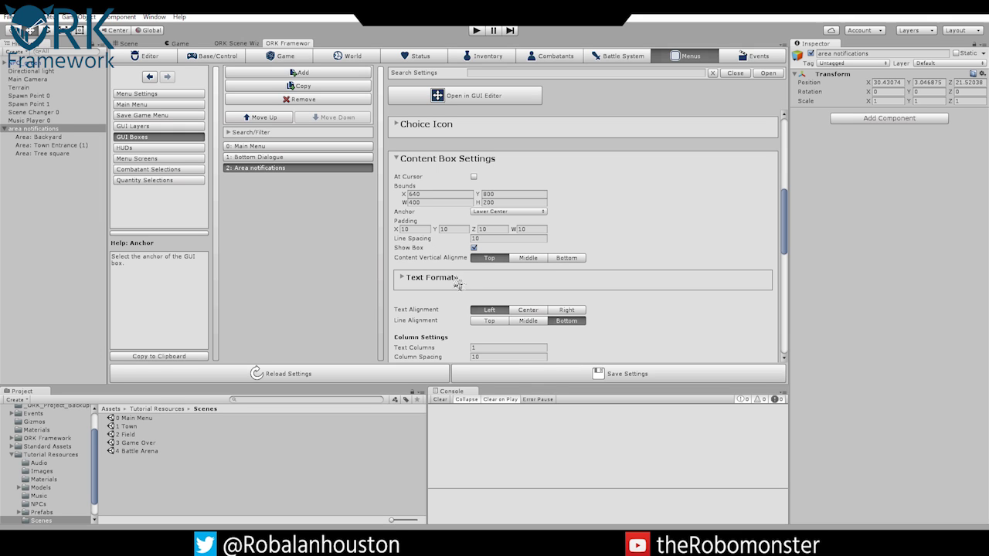
scroll(431, 323, down, 2)
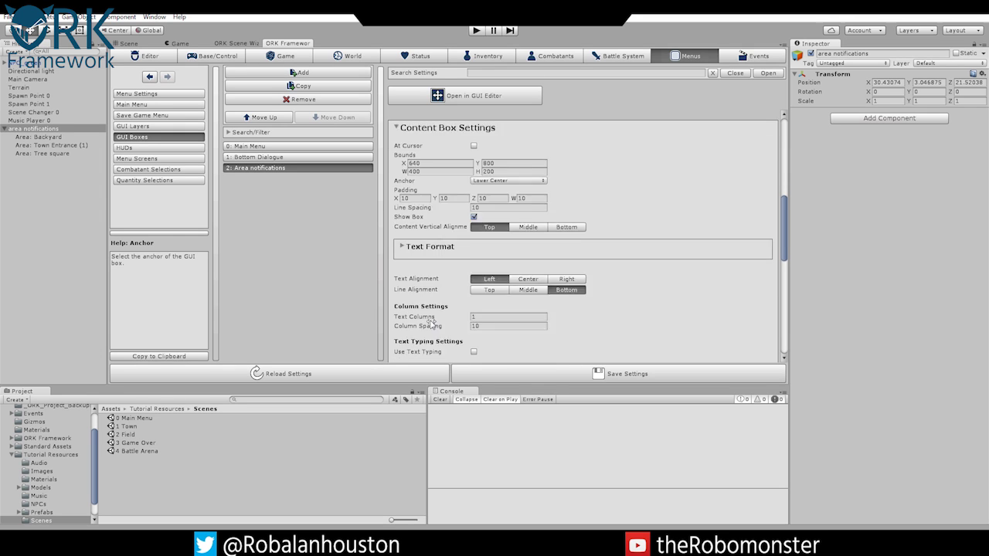
scroll(431, 323, down, 2)
click(409, 218)
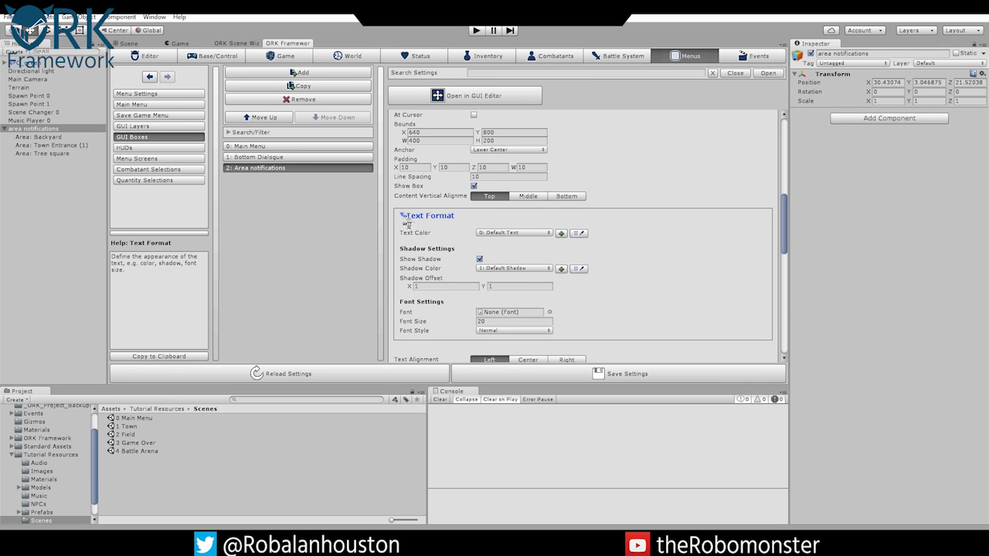
click(408, 218)
Review the name box Text Format (yellow, Default Shadow, size 15, Bold) and save the settings.
scroll(521, 257, down, 10)
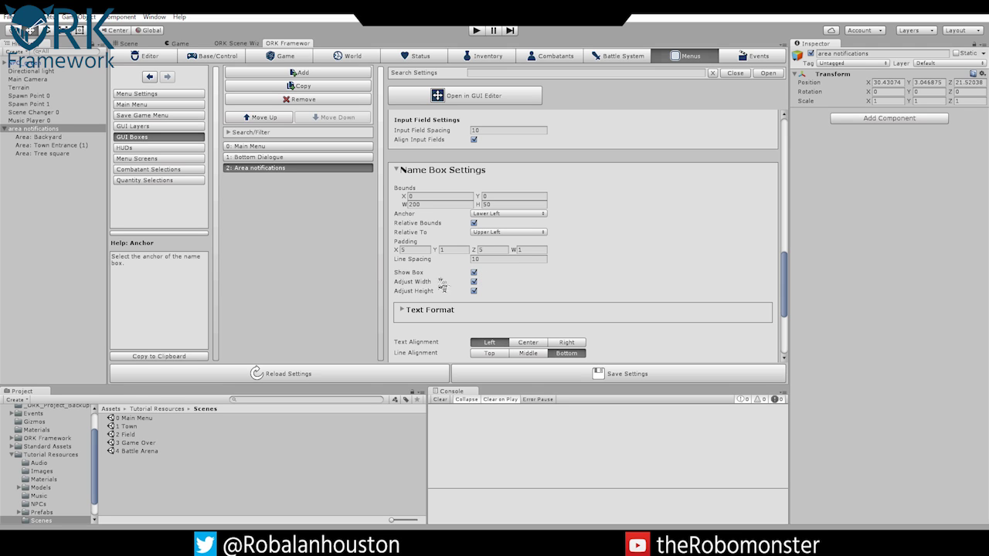
scroll(433, 285, down, 3)
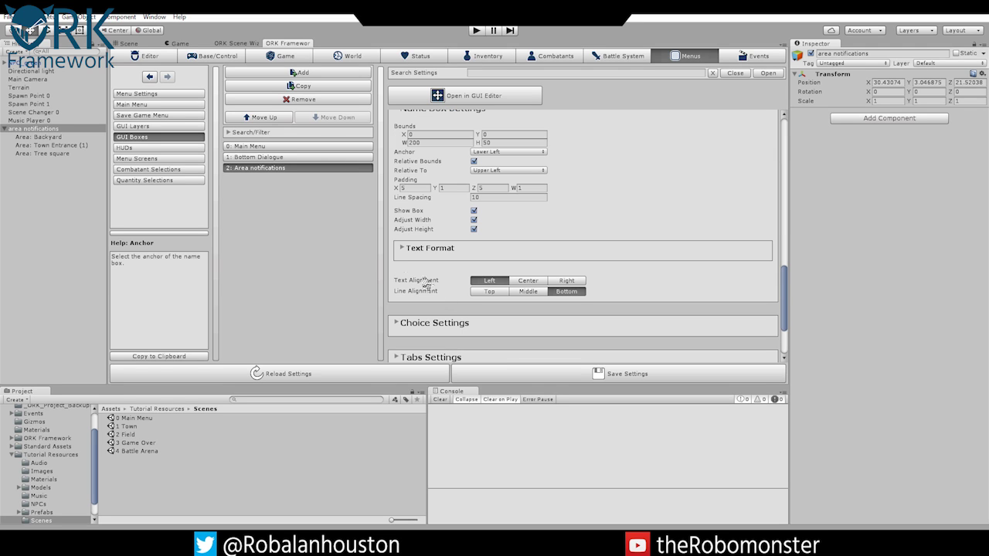
click(404, 251)
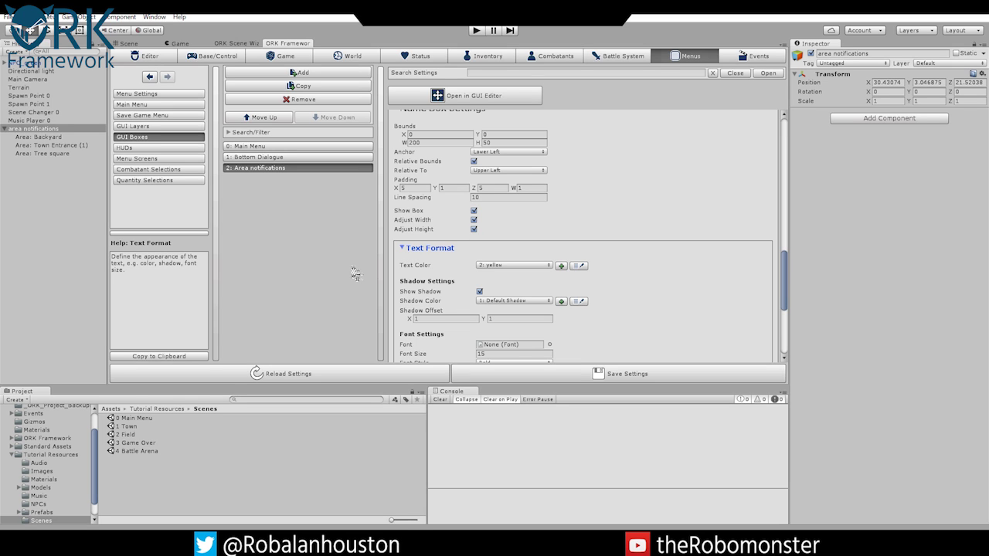
scroll(507, 291, down, 3)
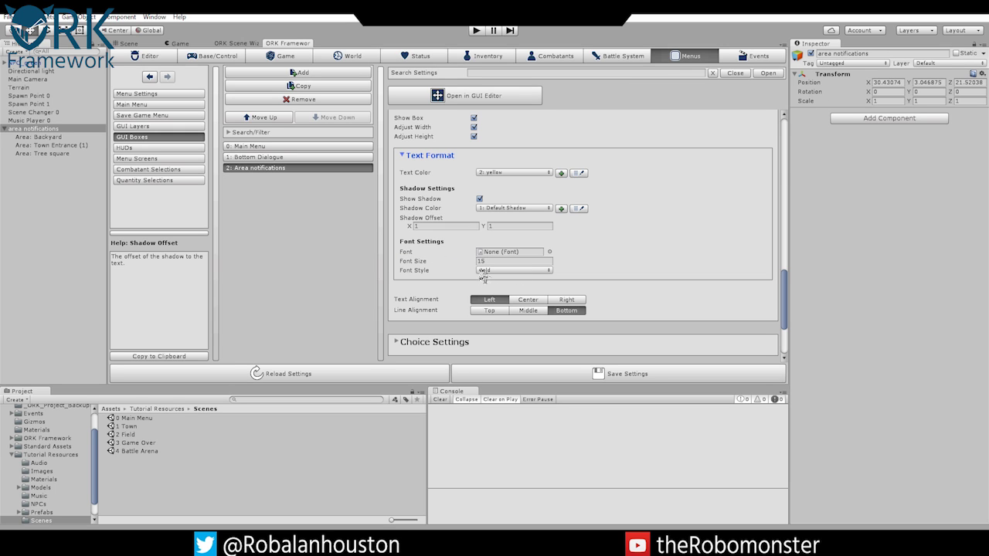
scroll(468, 268, down, 2)
scroll(467, 268, up, 4)
click(539, 377)
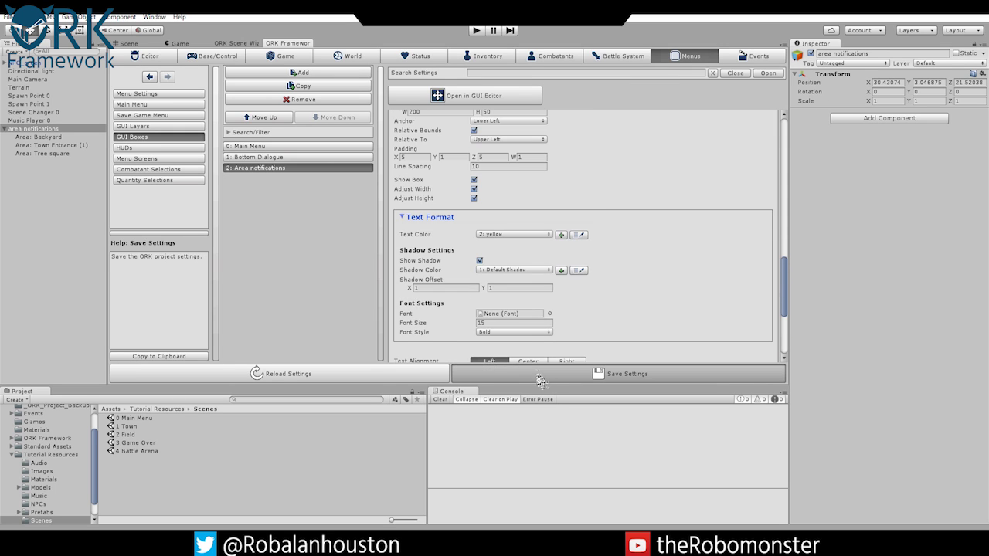
click(568, 295)
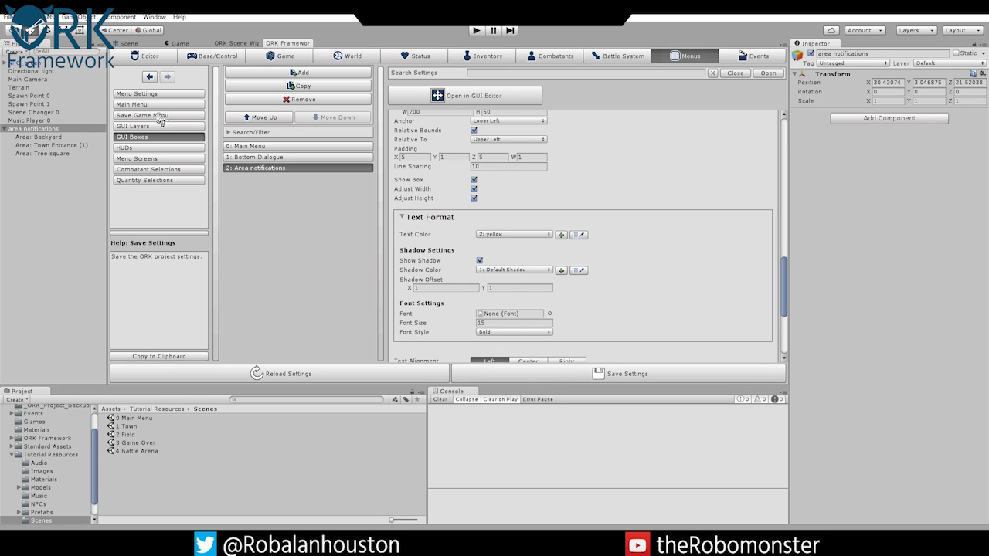
Open Area Settings under Game Settings and start editing the notification's English text.
click(285, 57)
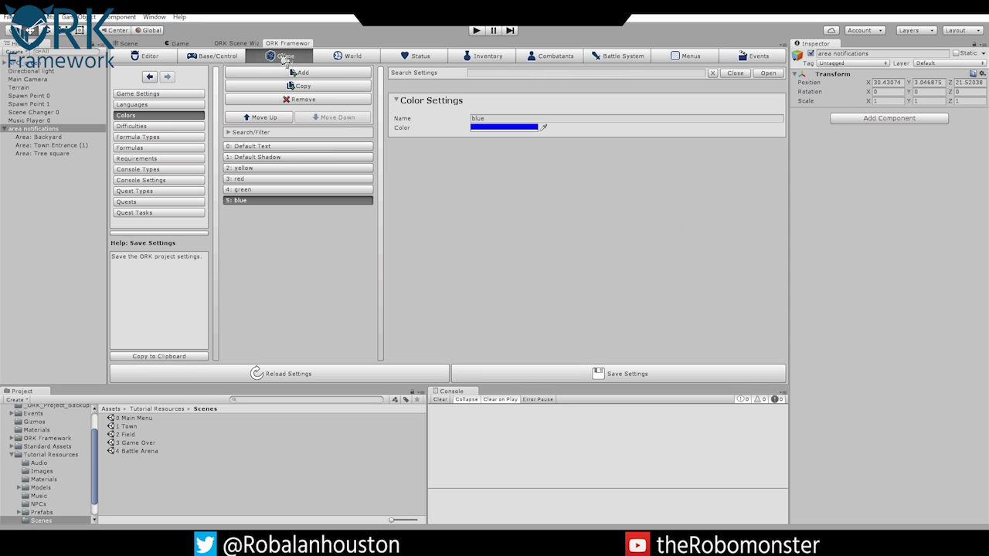
click(158, 94)
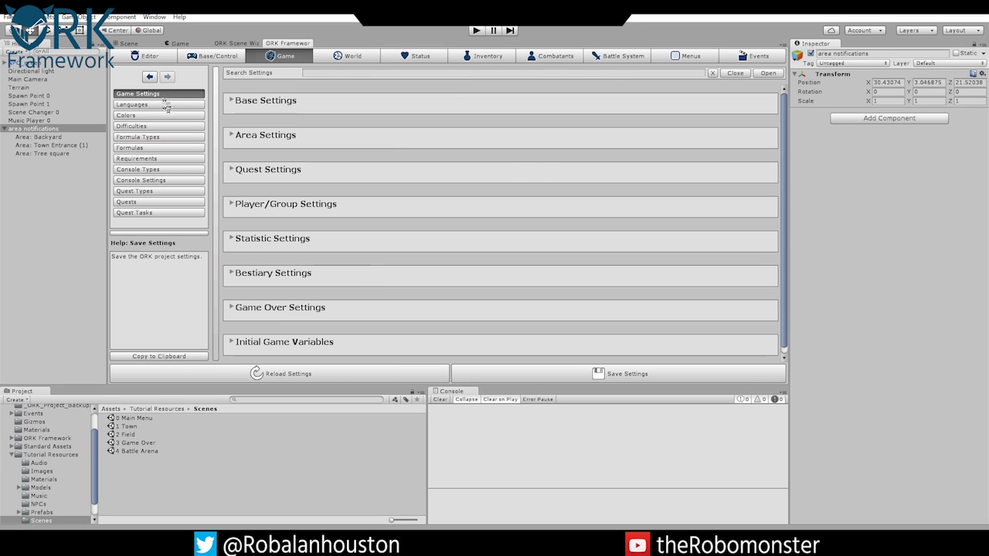
click(236, 102)
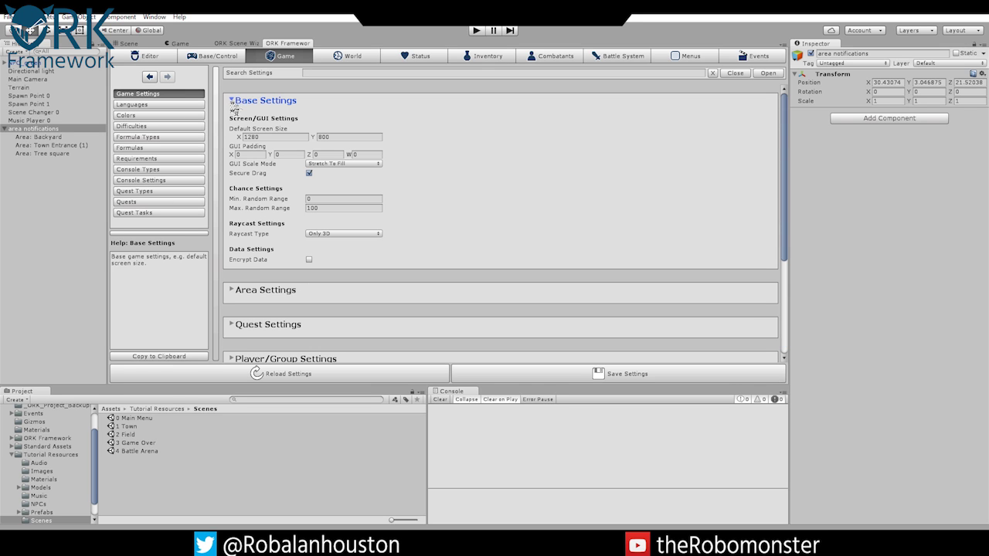
click(233, 100)
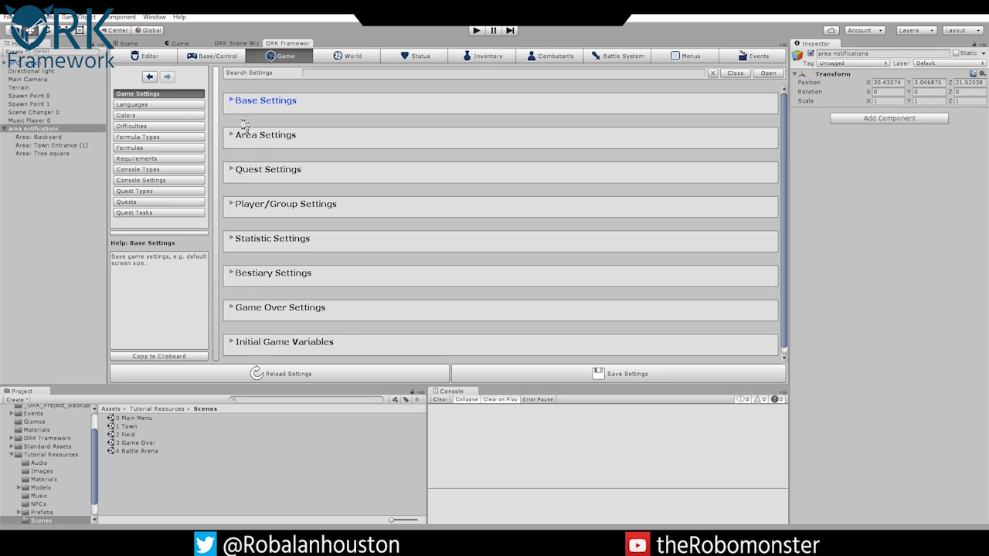
click(234, 136)
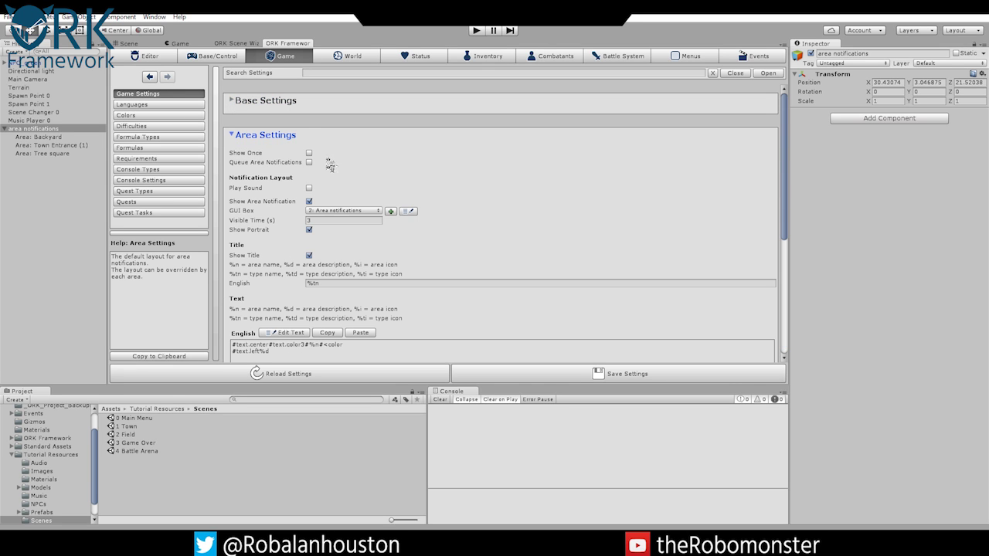
click(730, 74)
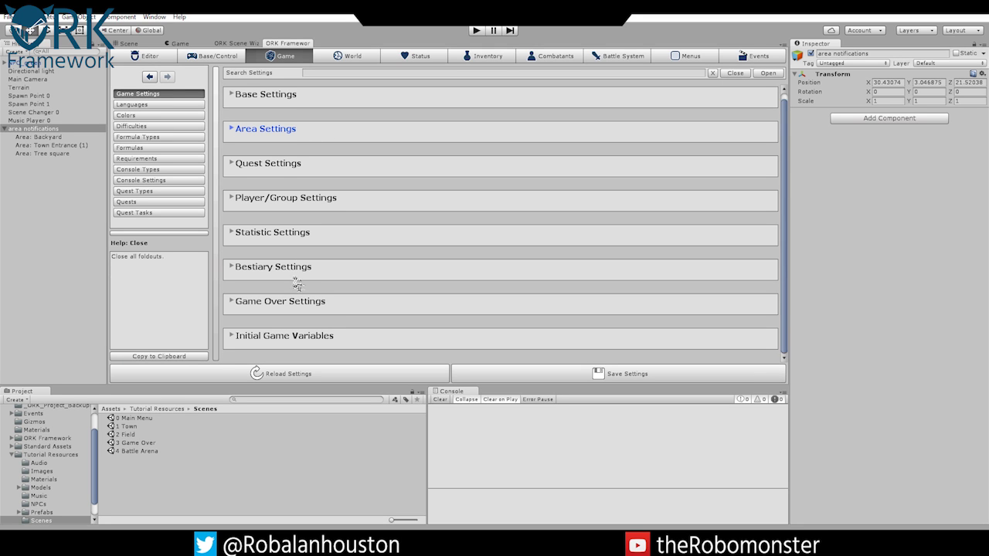
click(236, 139)
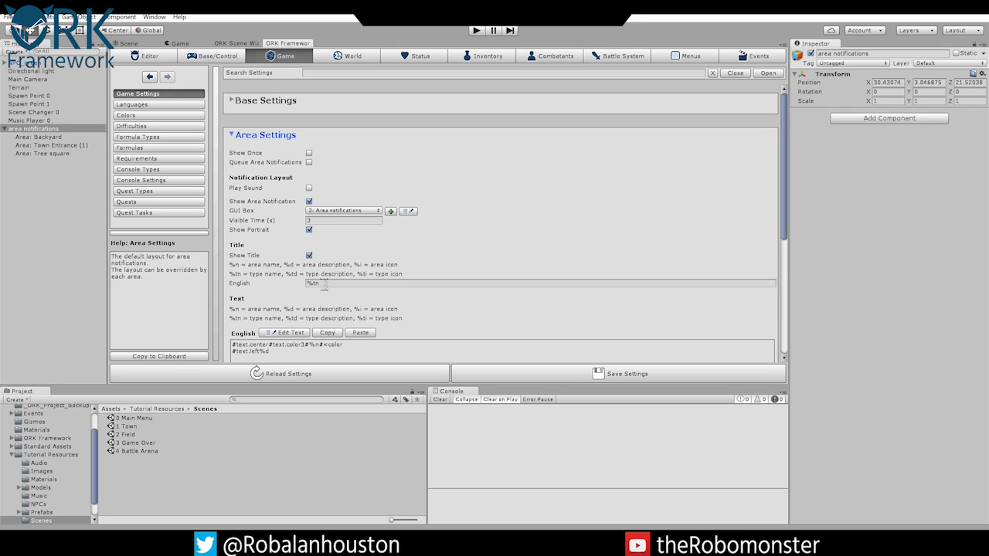
scroll(326, 298, down, 3)
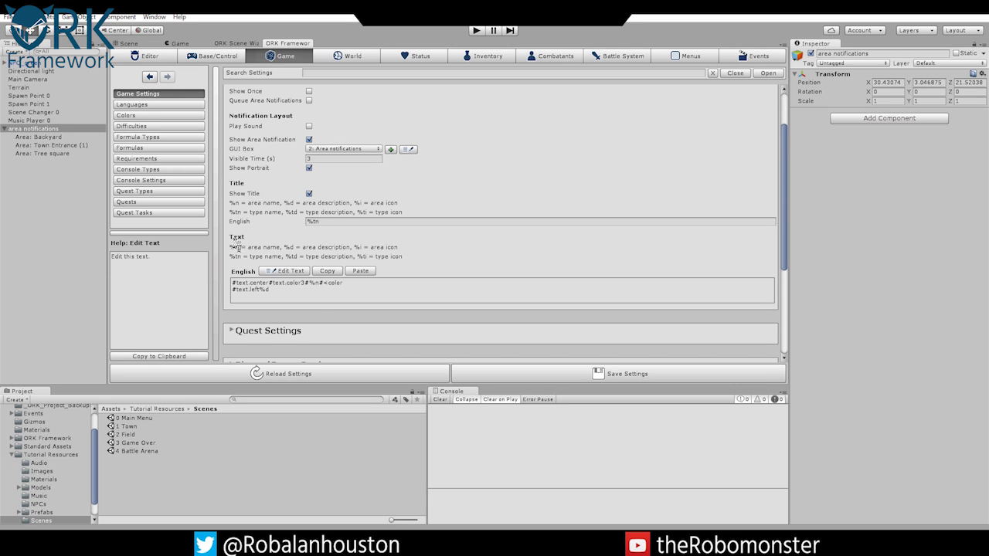
click(283, 271)
Inspect the notification text's formatting tags, then hide the extra text options.
scroll(296, 292, down, 1)
click(284, 314)
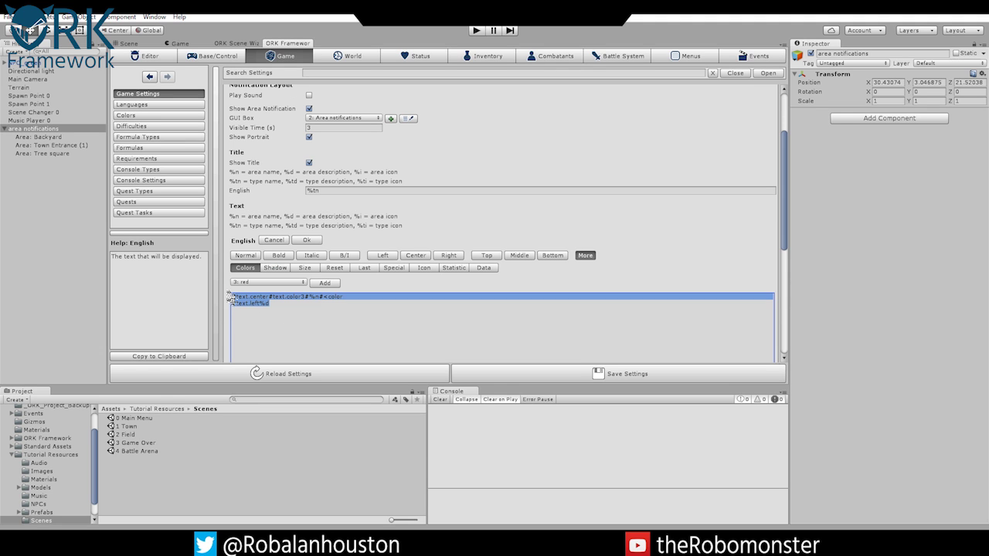
click(276, 308)
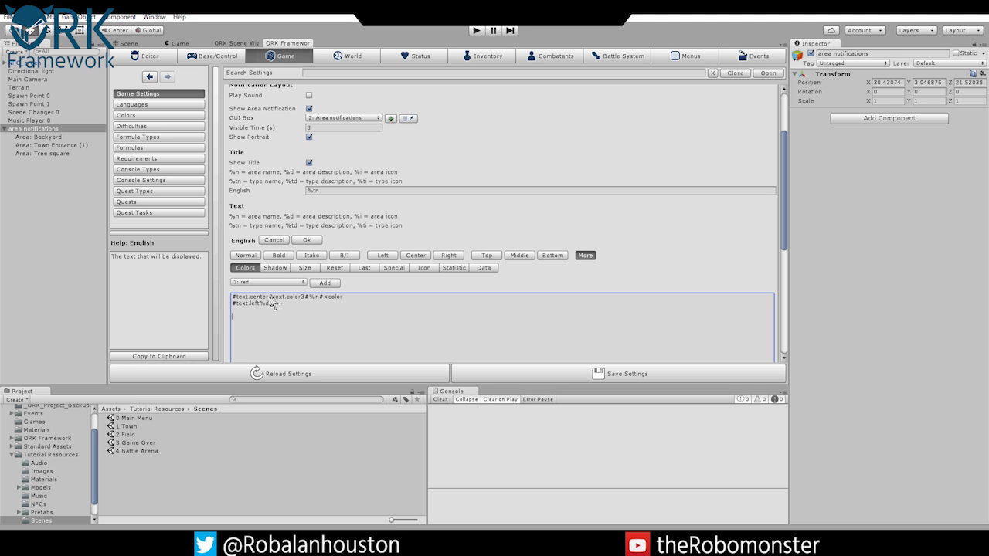
drag(310, 299, 346, 319)
click(259, 322)
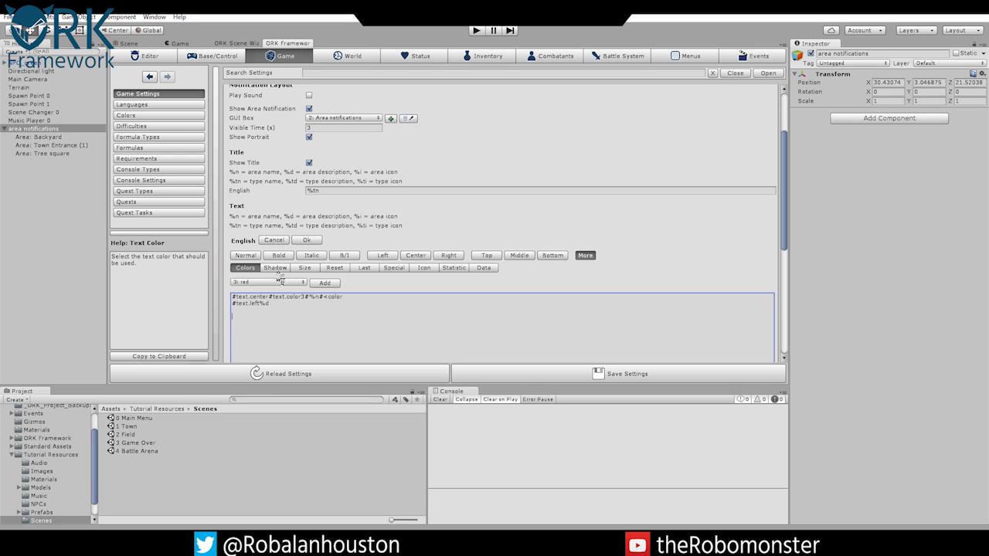
click(586, 256)
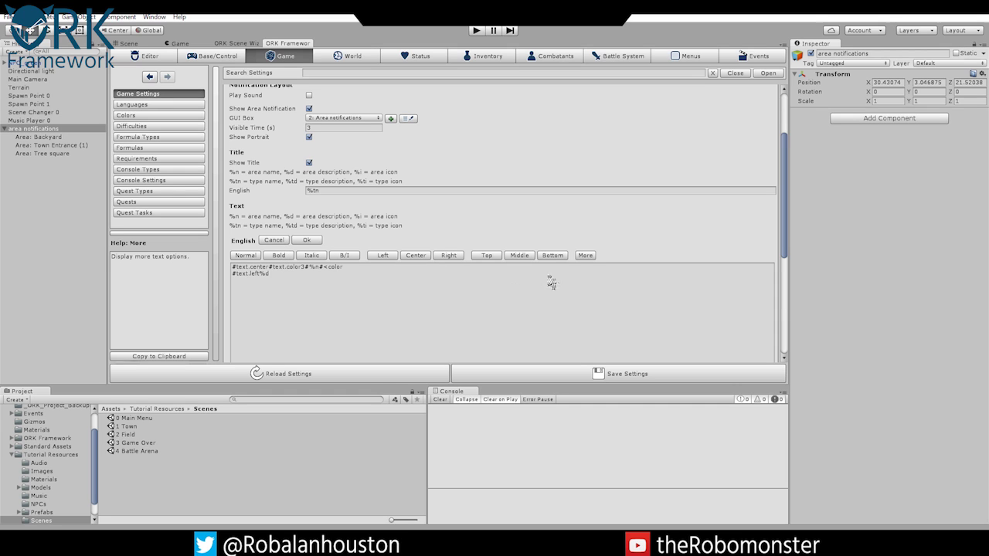
Insert centre-alignment and red colour tags as a test, then delete them.
click(249, 290)
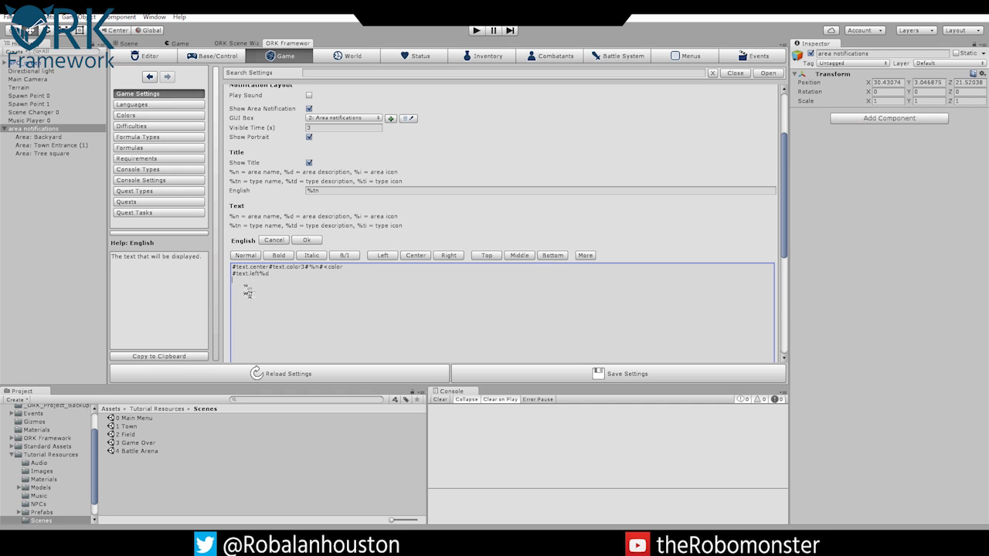
key(ctrl+a)
click(256, 296)
click(415, 255)
click(586, 256)
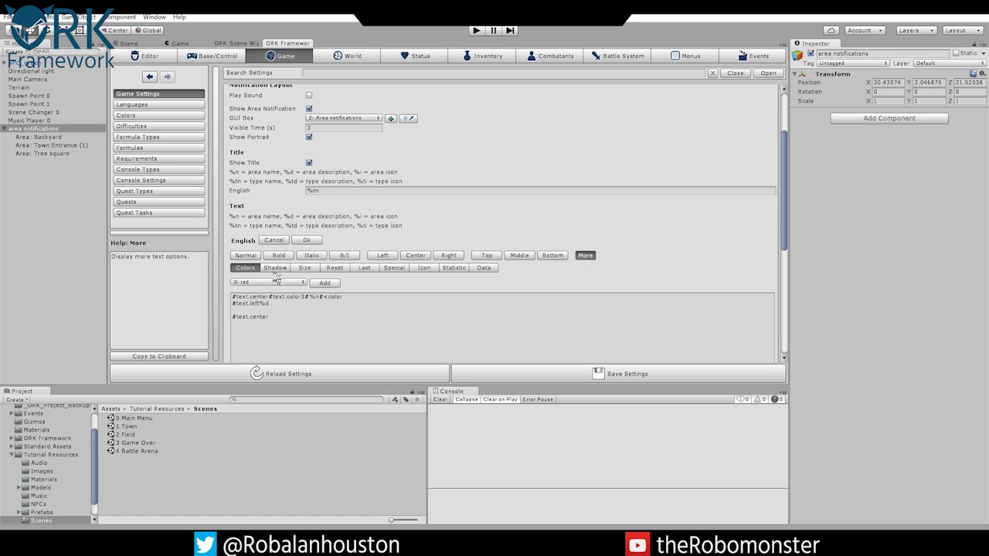
click(268, 282)
click(263, 329)
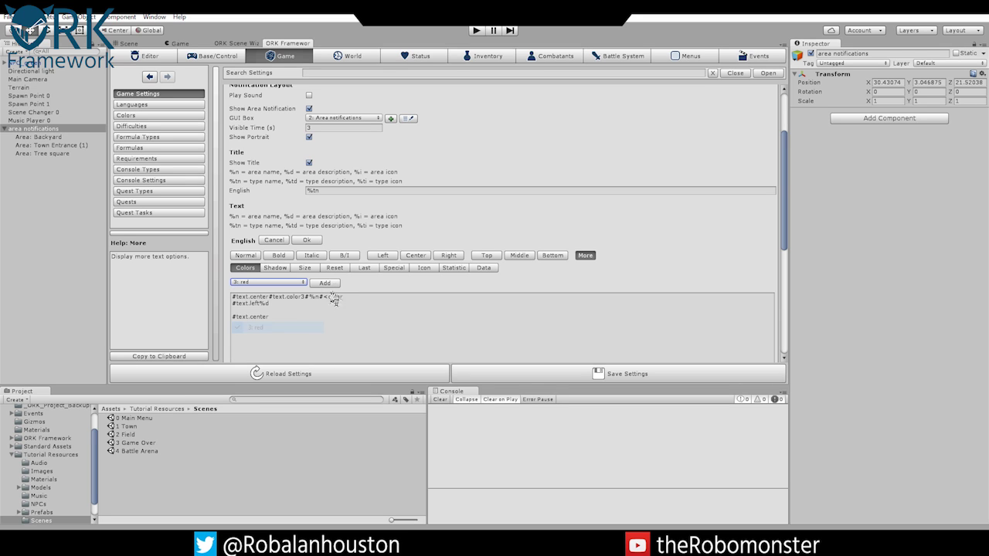
click(324, 283)
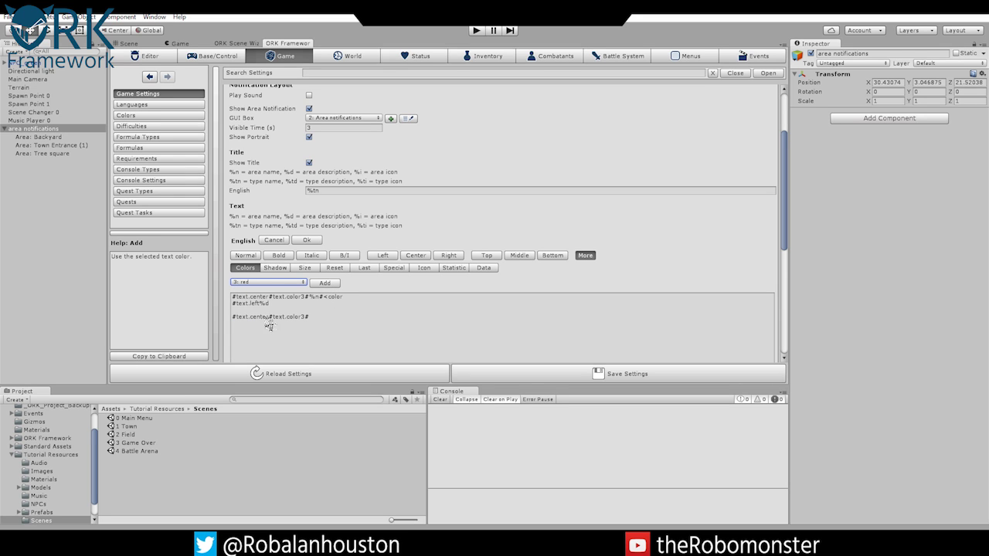
click(313, 324)
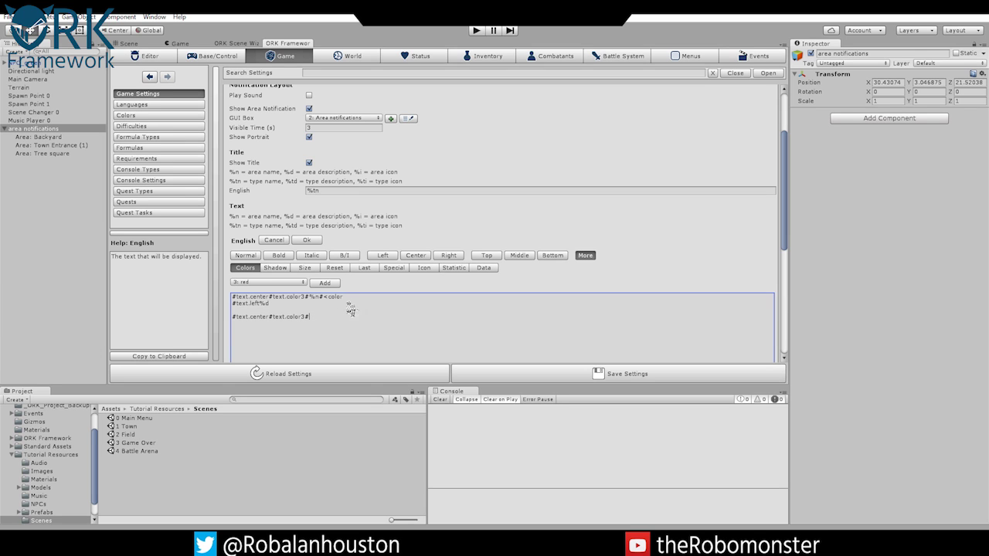
drag(236, 310, 312, 317)
key(BackSpace)
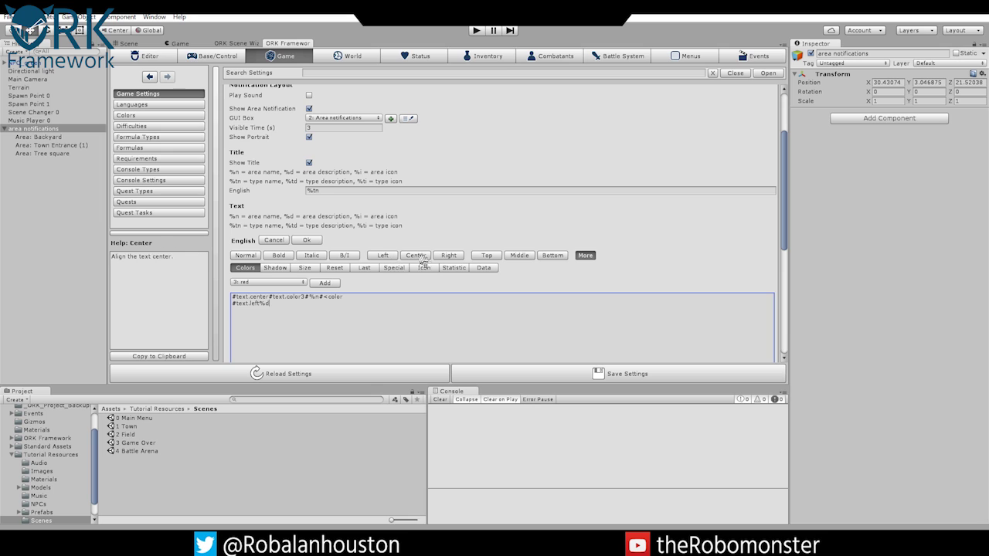
Keep a single left-alignment tag after %d, accept the text, and show World settings.
click(386, 256)
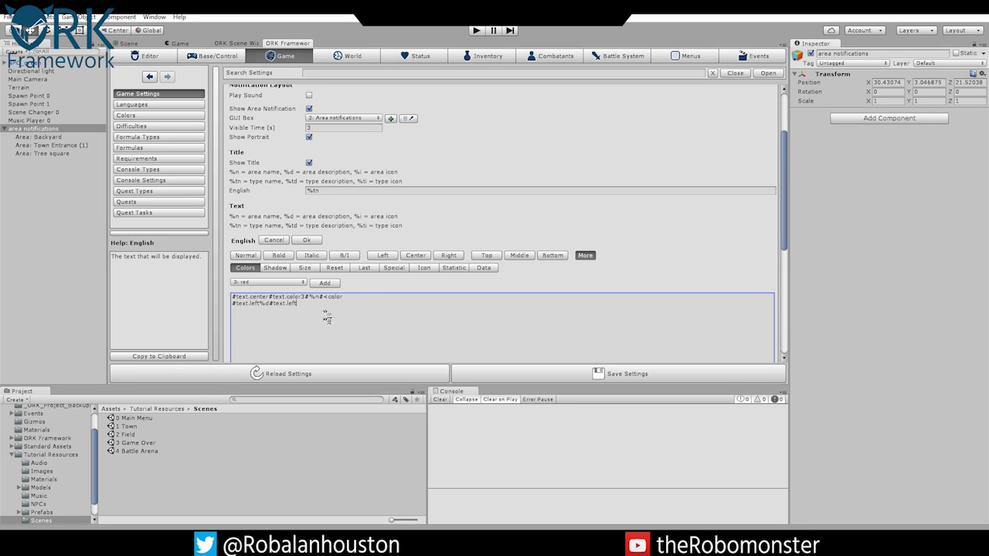
key(BackSpace)
key(BackSpace)
key(BackSpace)
key(BackSpace)
key(BackSpace)
key(BackSpace)
click(306, 240)
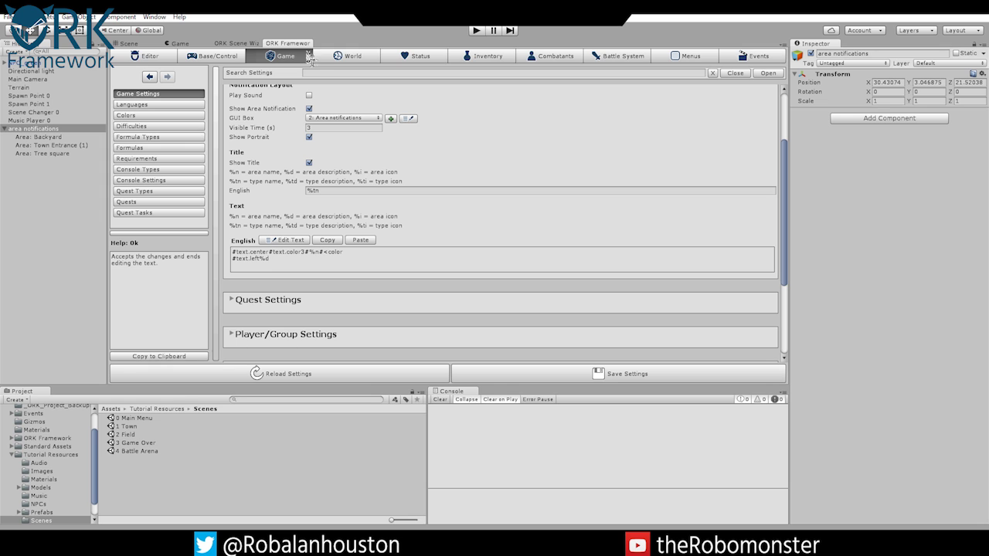
click(346, 59)
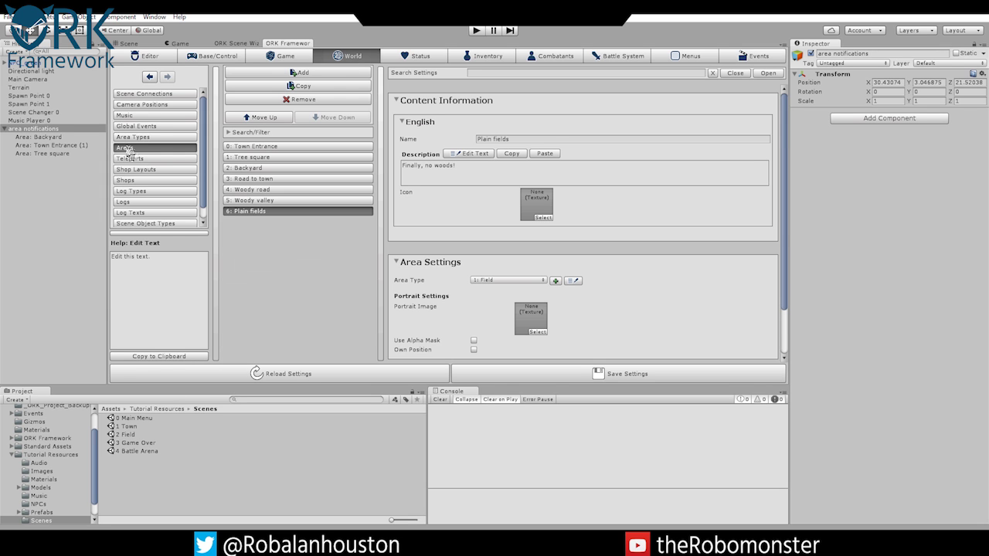
Switch back and forth between the Areas and Area Types lists in the World section.
click(140, 138)
click(133, 148)
click(133, 138)
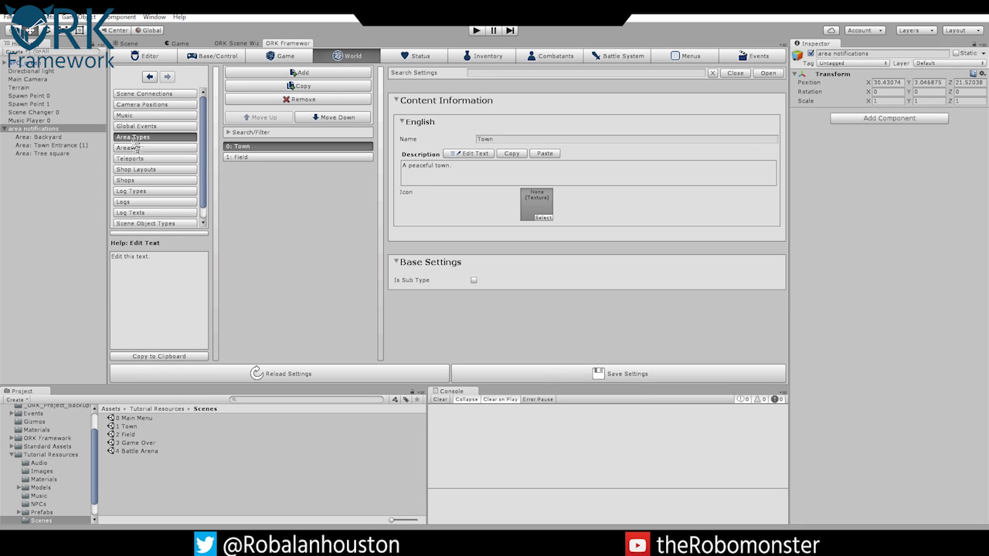
click(133, 147)
click(132, 138)
click(131, 148)
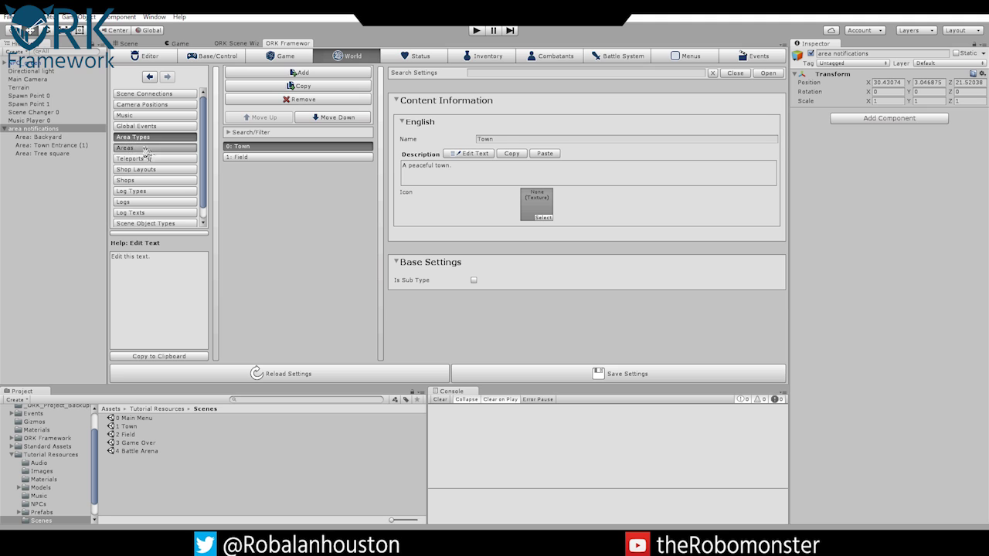
click(147, 140)
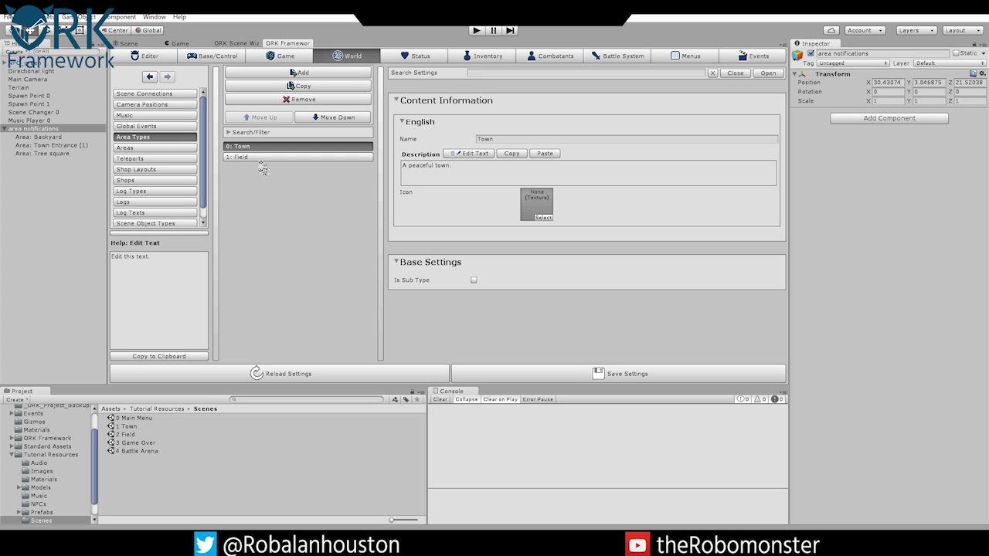
Select the 2 Field scene and compare the Field and Town area types.
click(125, 434)
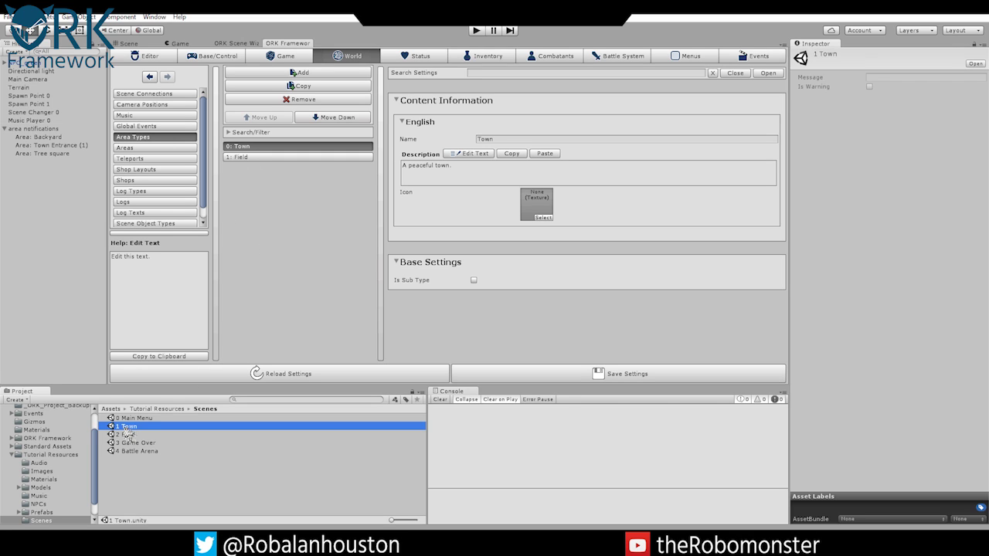
click(265, 158)
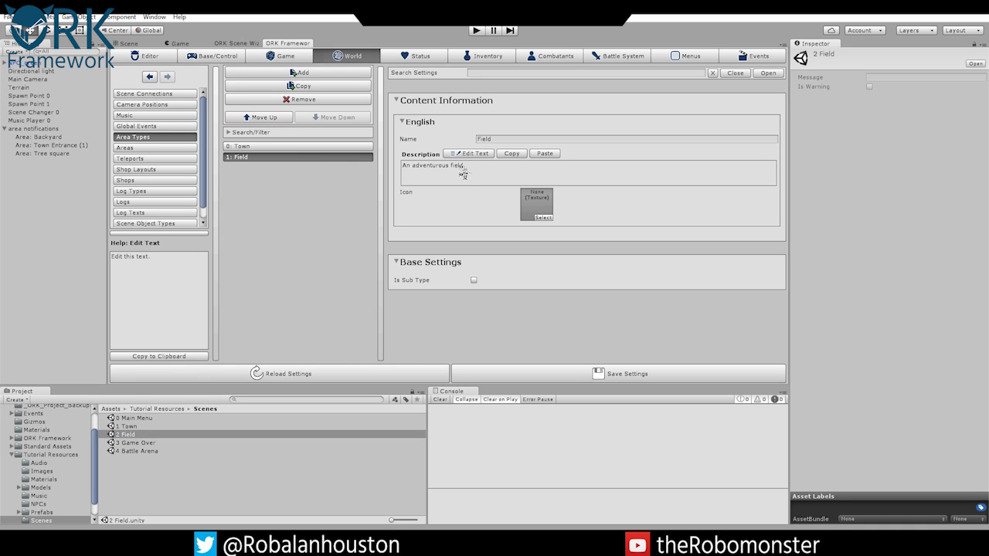
click(256, 147)
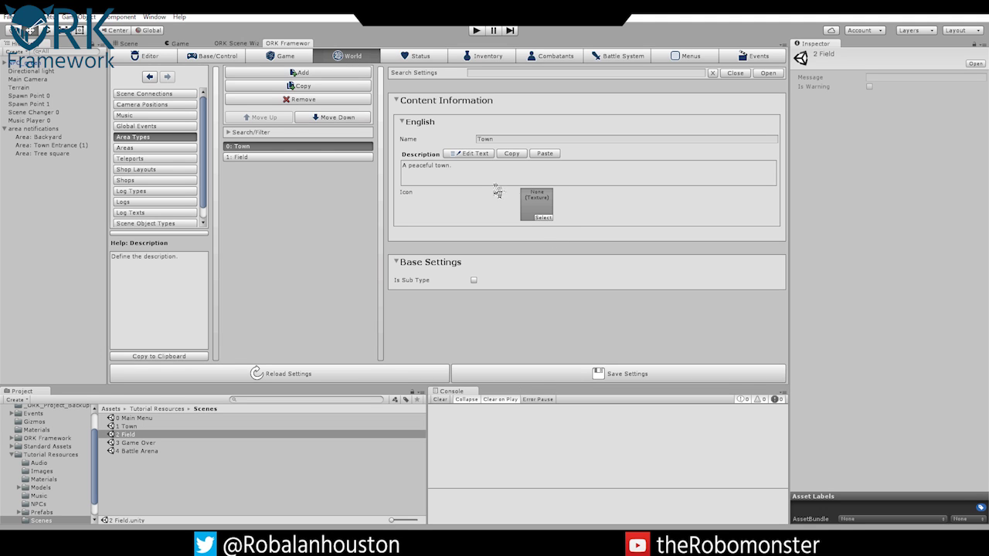
Browse the Areas list, reviewing Plain fields, Woody valley, Woody road and Road to town.
click(174, 149)
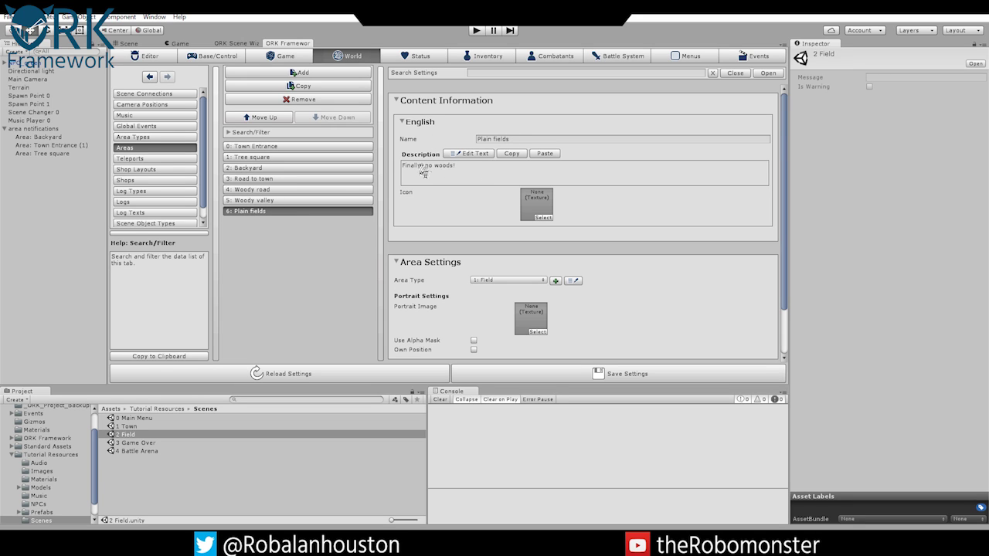
click(429, 174)
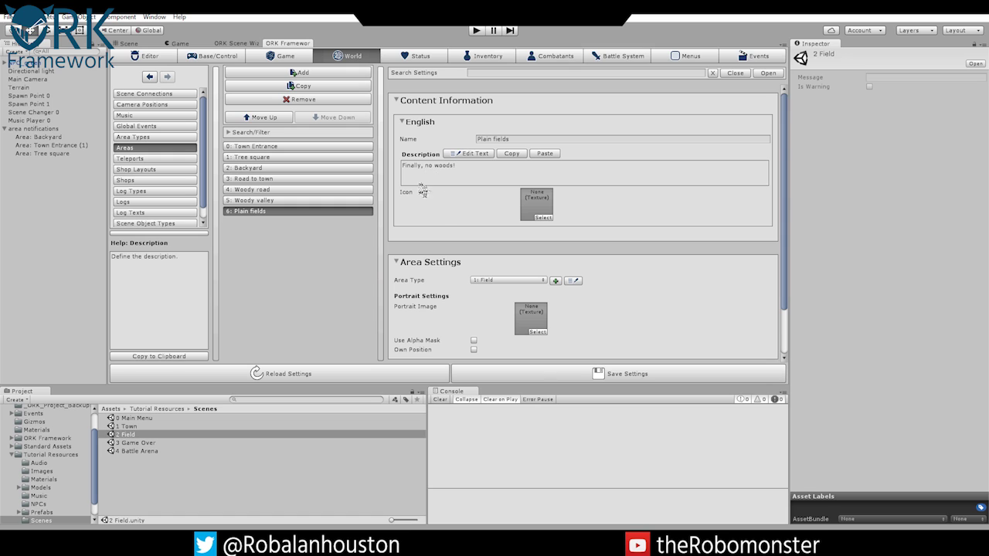
scroll(451, 262, down, 2)
scroll(442, 236, up, 2)
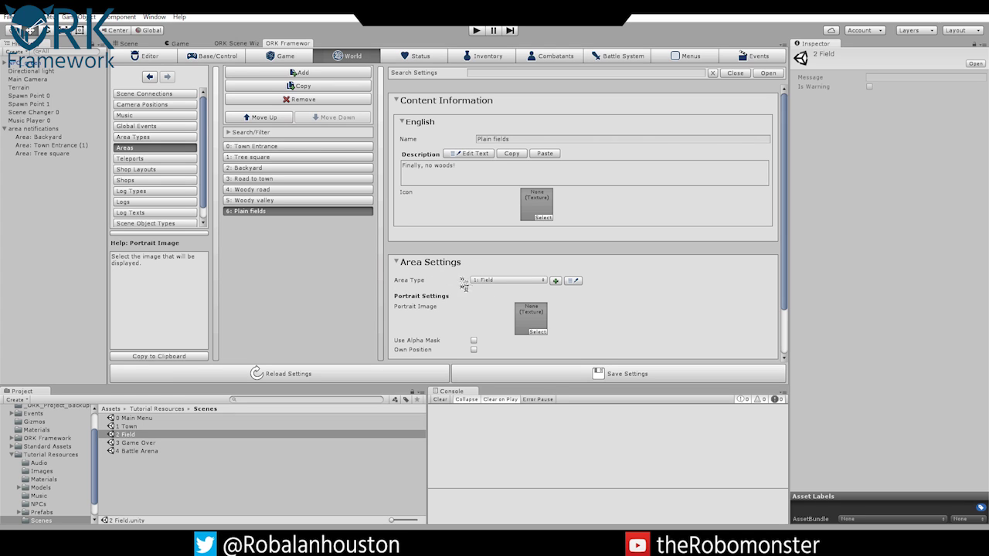
click(249, 200)
click(251, 190)
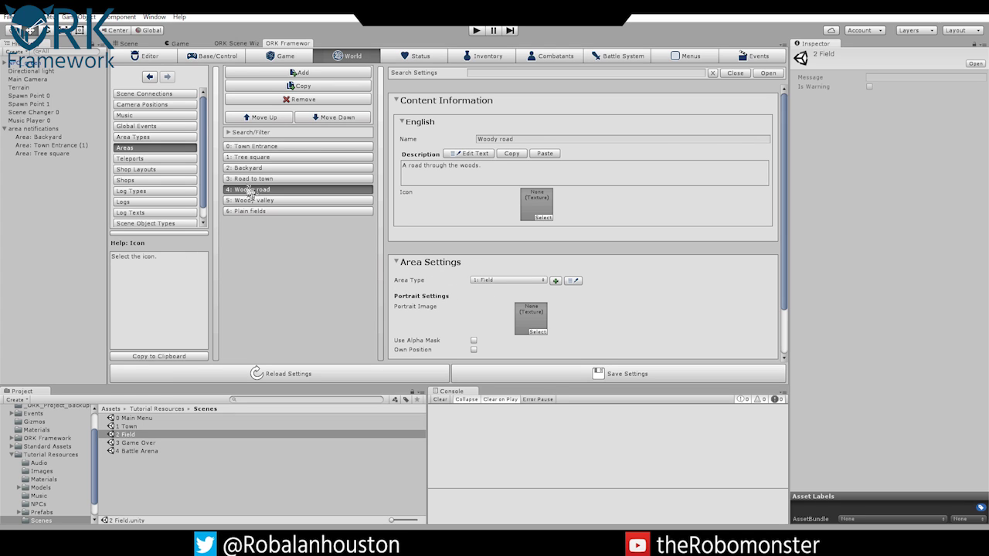
click(252, 179)
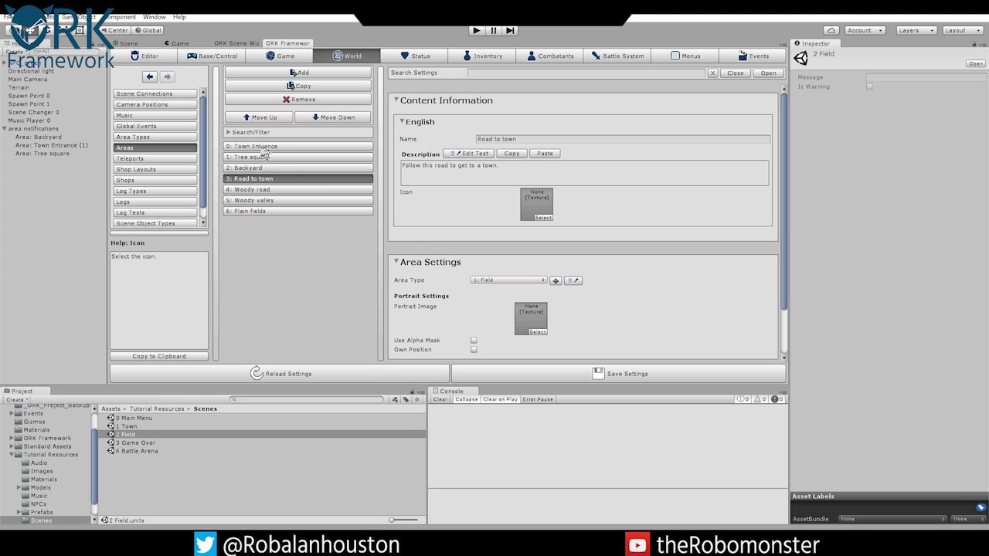
Check Town Entrance's Town type, then review Tree square, Backyard and the remaining areas.
click(263, 148)
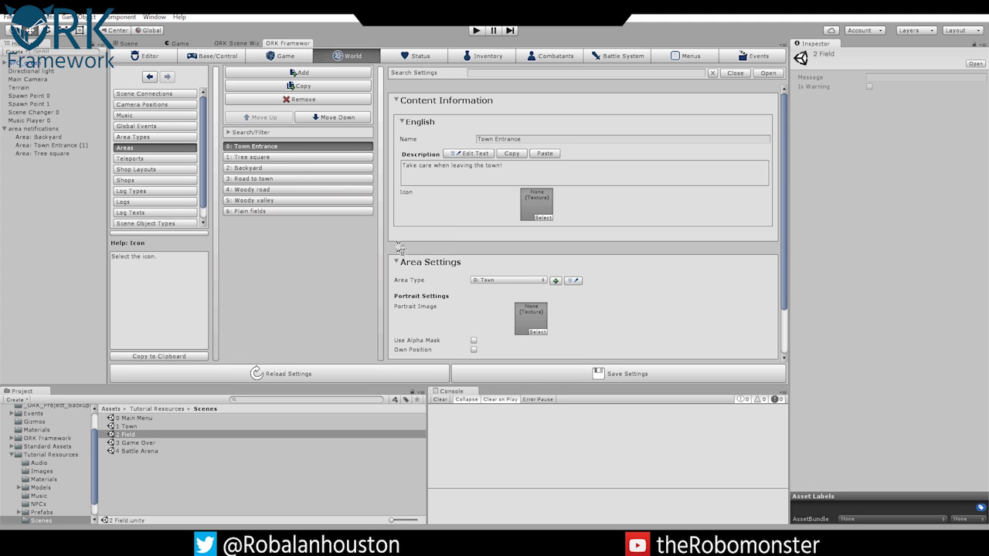
click(258, 160)
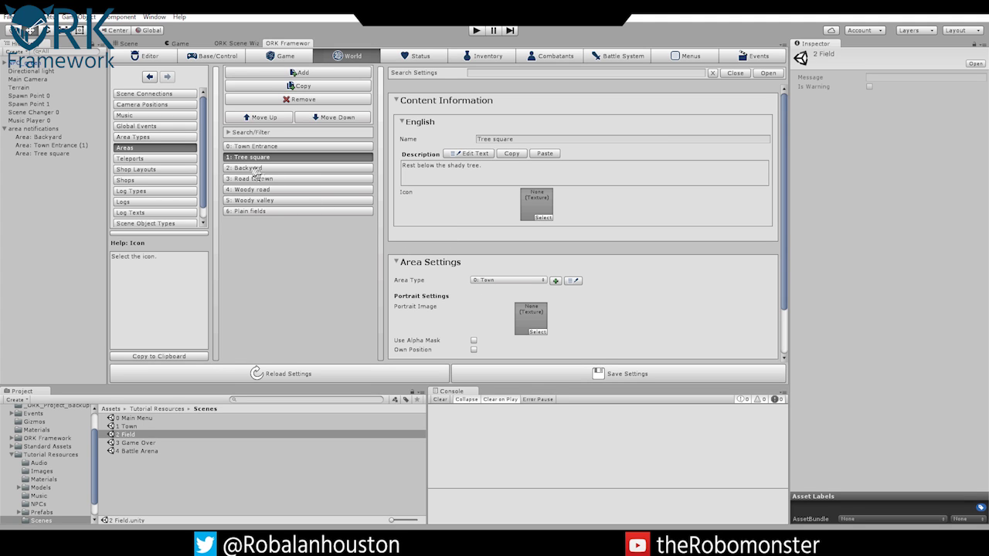
click(257, 170)
click(261, 178)
click(263, 189)
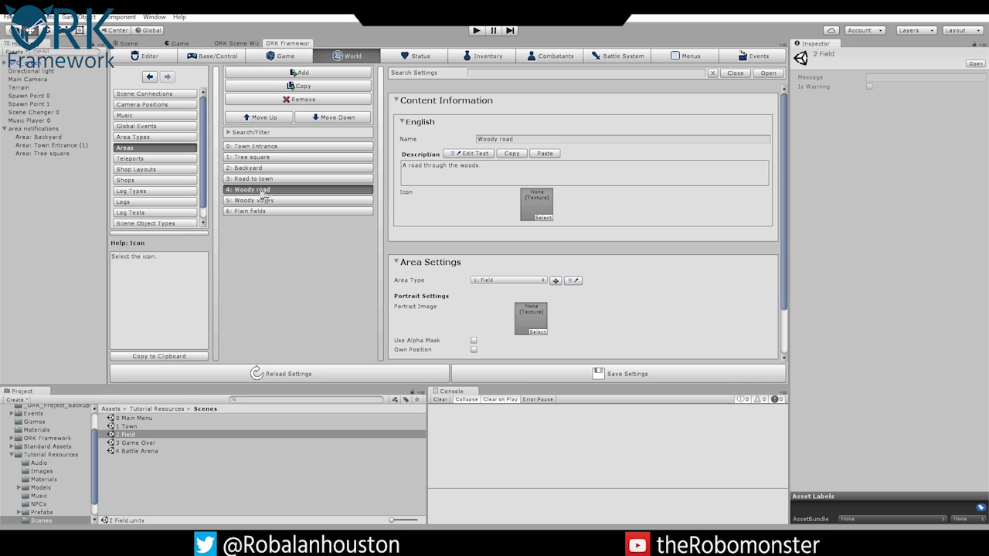
click(262, 200)
click(264, 212)
scroll(475, 302, down, 3)
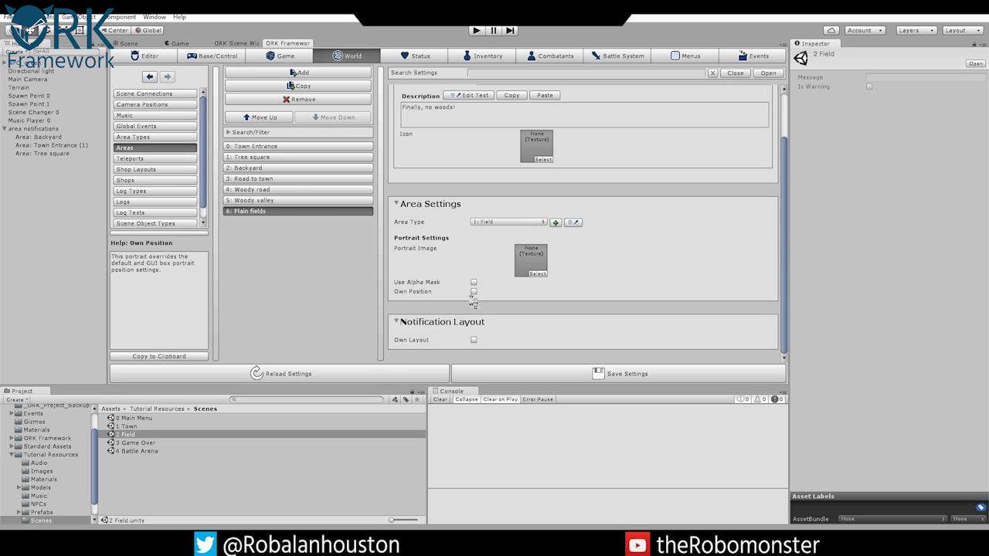
scroll(472, 300, up, 3)
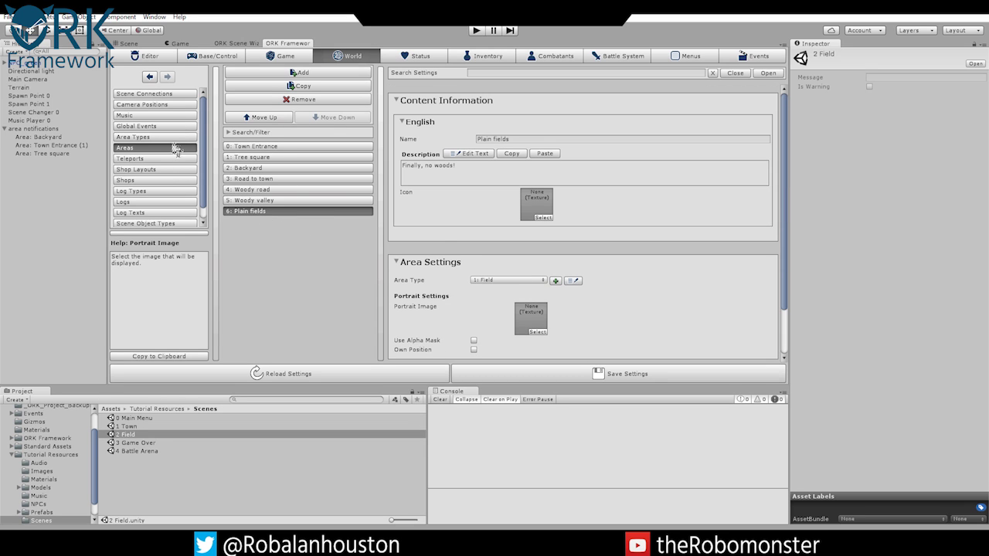
Save the ORK project from the area notification settings, dismissing the no-changes message.
click(213, 57)
click(282, 58)
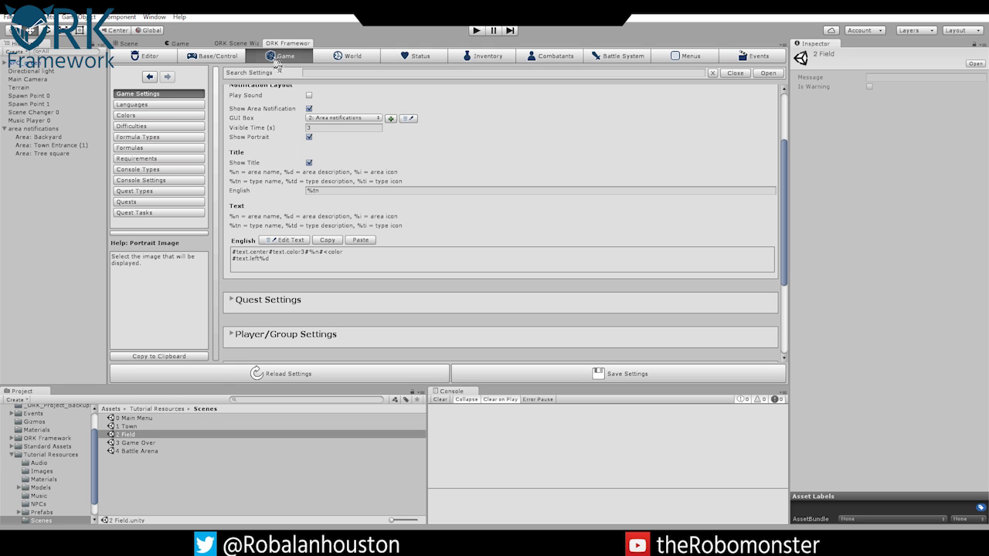
click(537, 375)
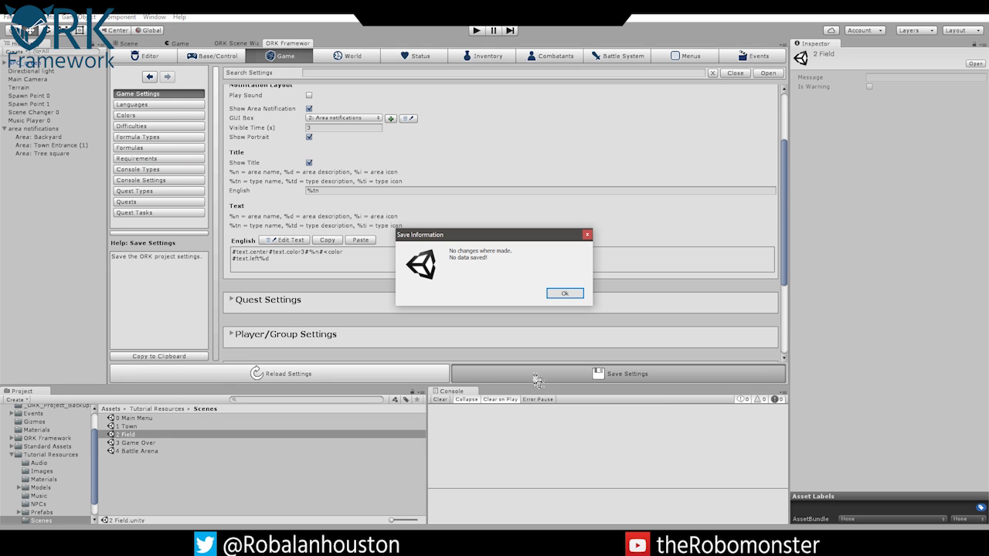
click(566, 294)
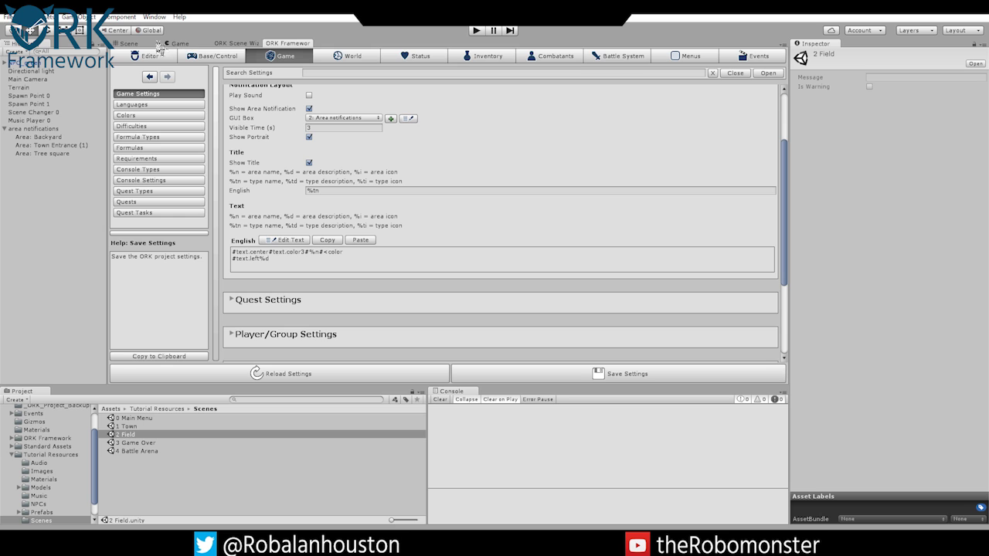
click(129, 43)
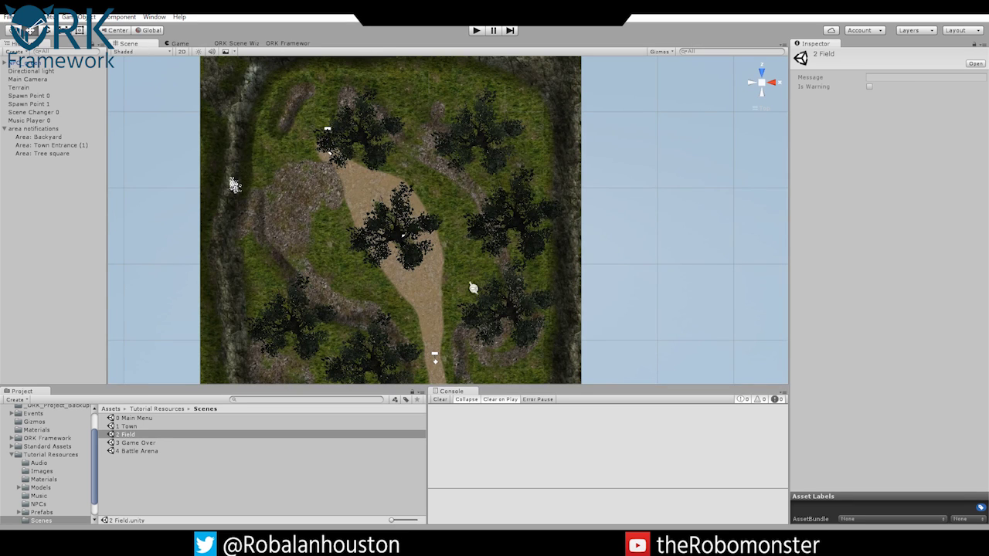
Open the 1 Town scene, frame its map, and select the area notifications group.
double_click(137, 426)
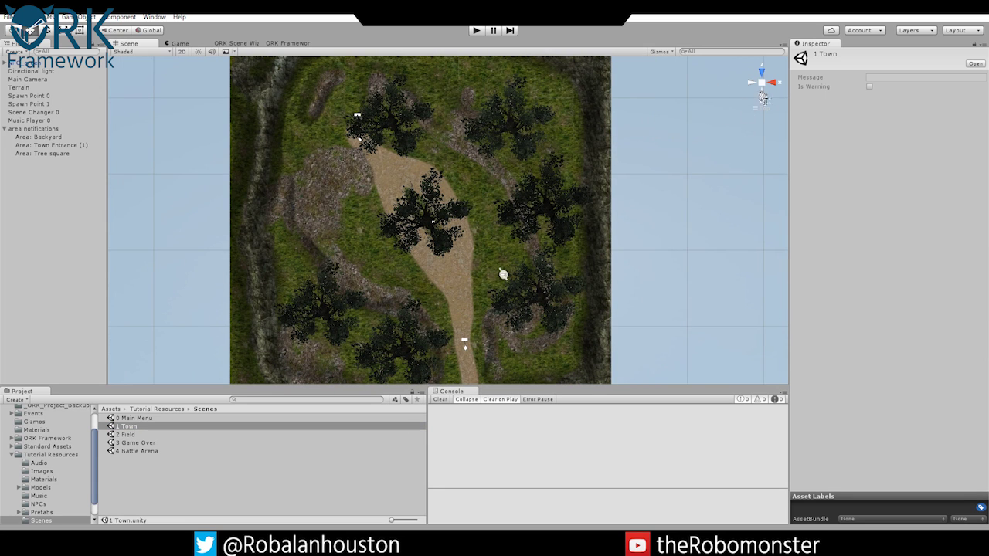
middle_drag(402, 205, 421, 194)
middle_drag(429, 250, 445, 304)
scroll(445, 303, down, 5)
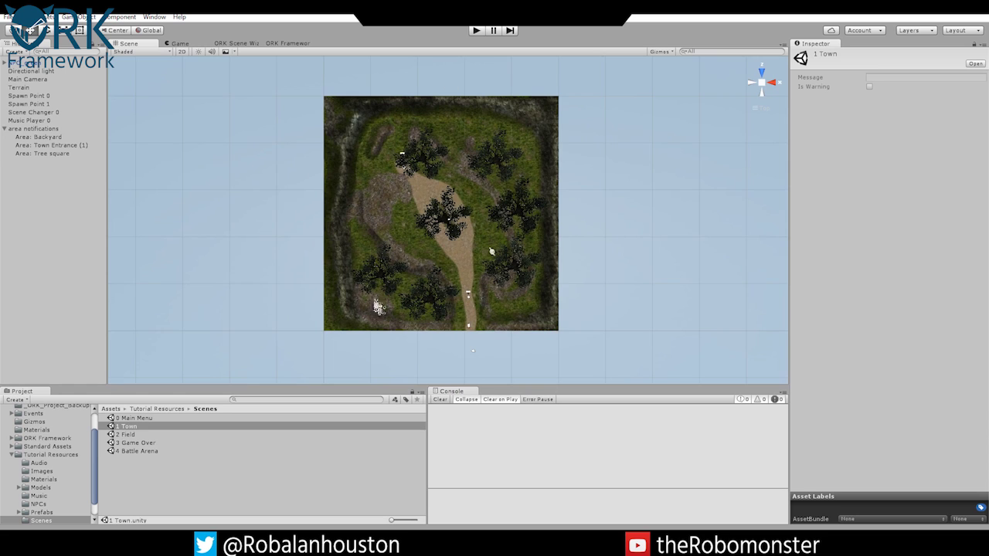
scroll(392, 214, up, 4)
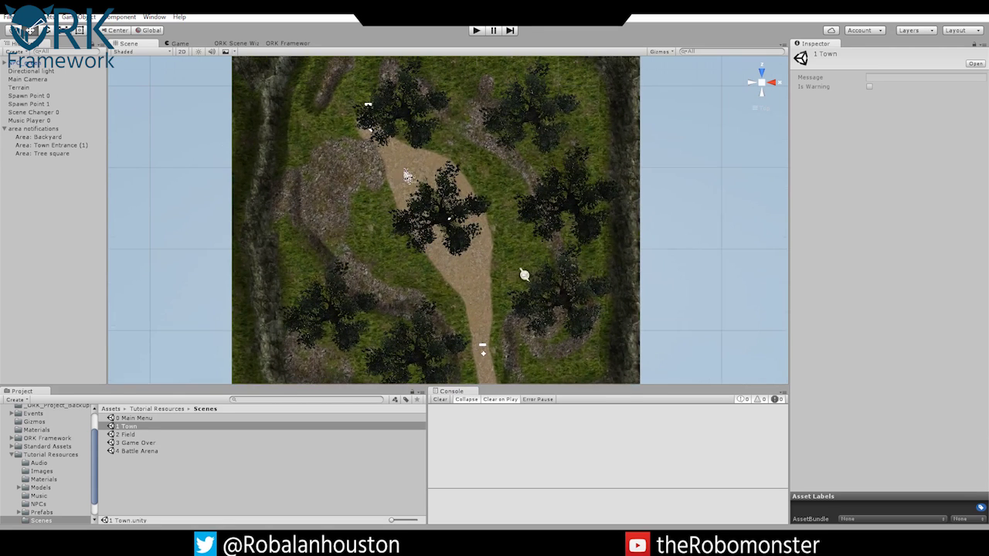
click(37, 128)
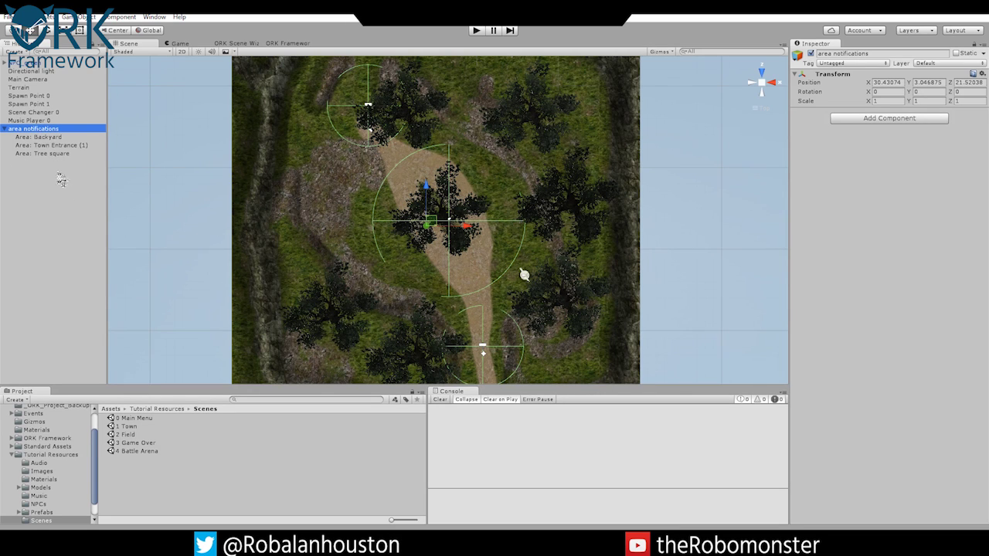
click(238, 43)
click(151, 59)
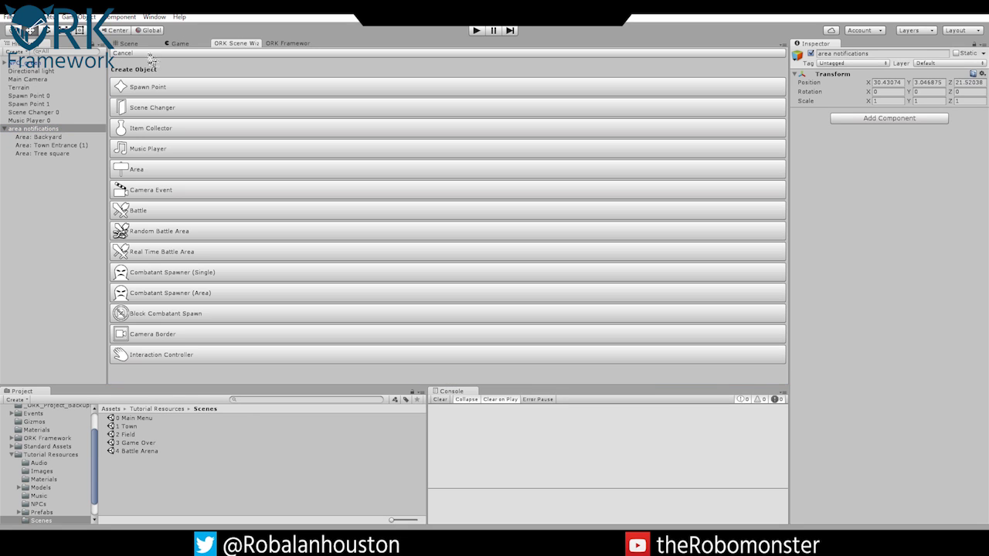
click(156, 177)
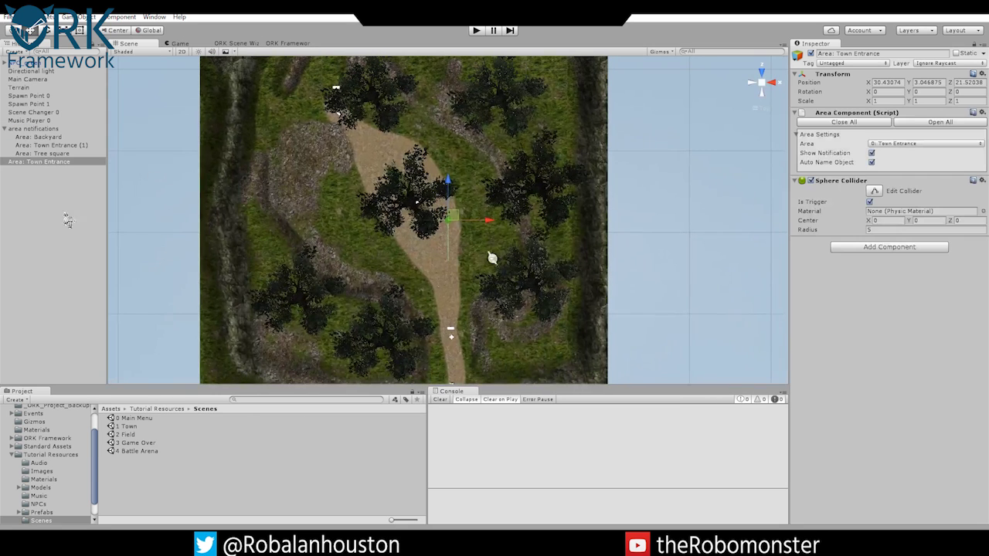
drag(31, 164, 45, 143)
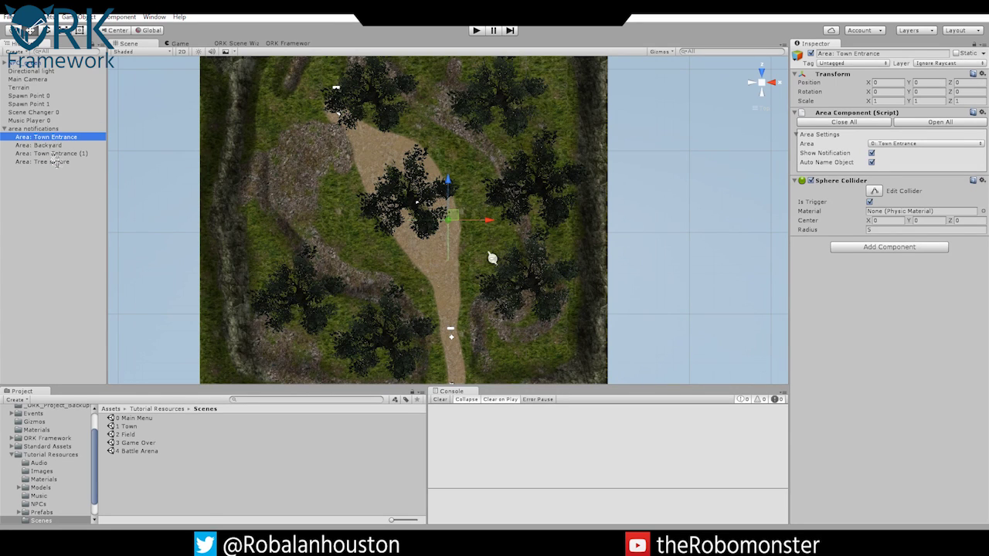
key(Delete)
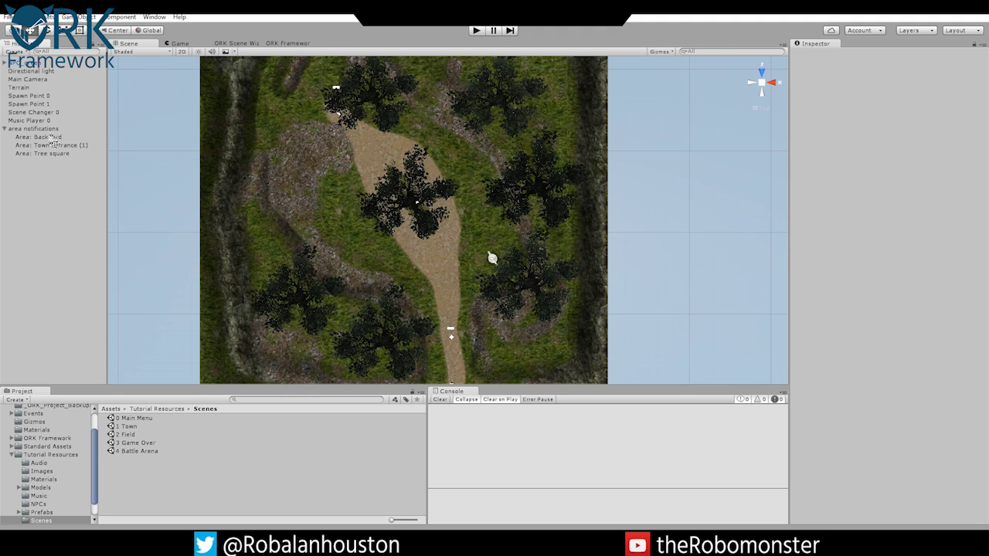
click(52, 138)
click(59, 146)
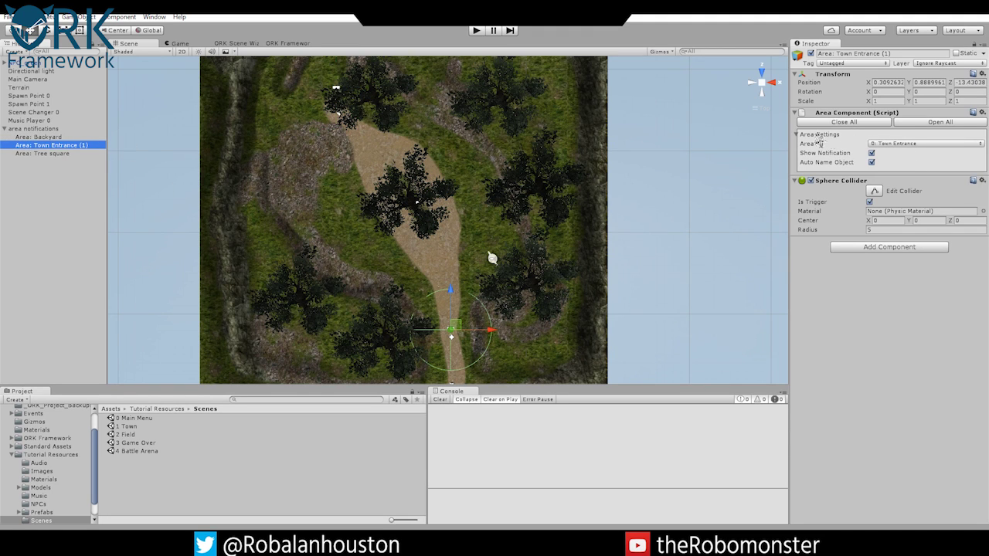
click(884, 144)
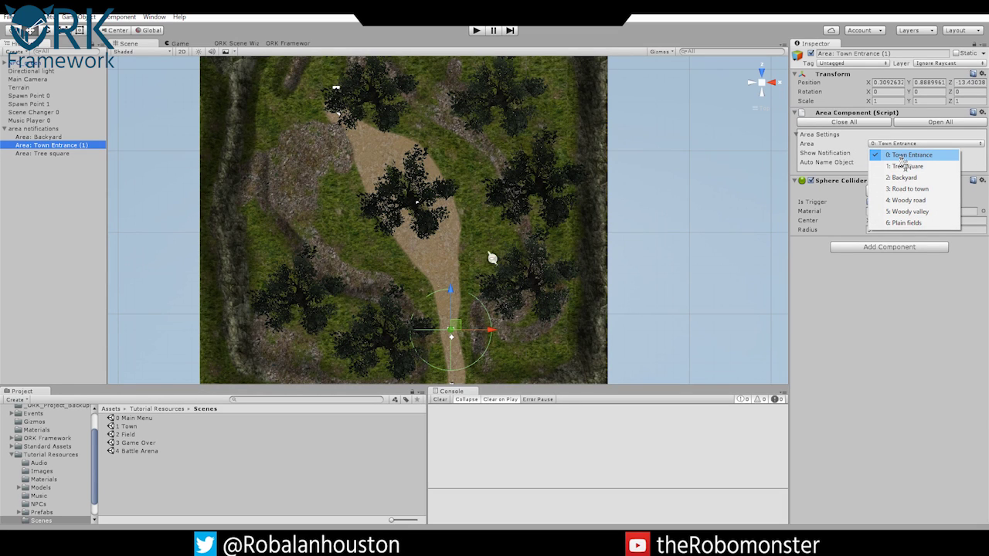
click(905, 155)
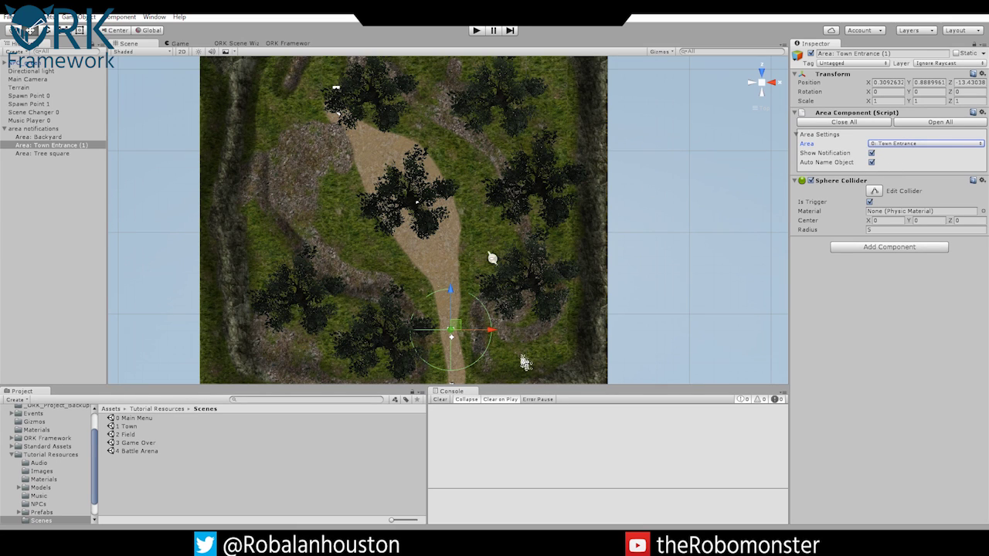
click(878, 147)
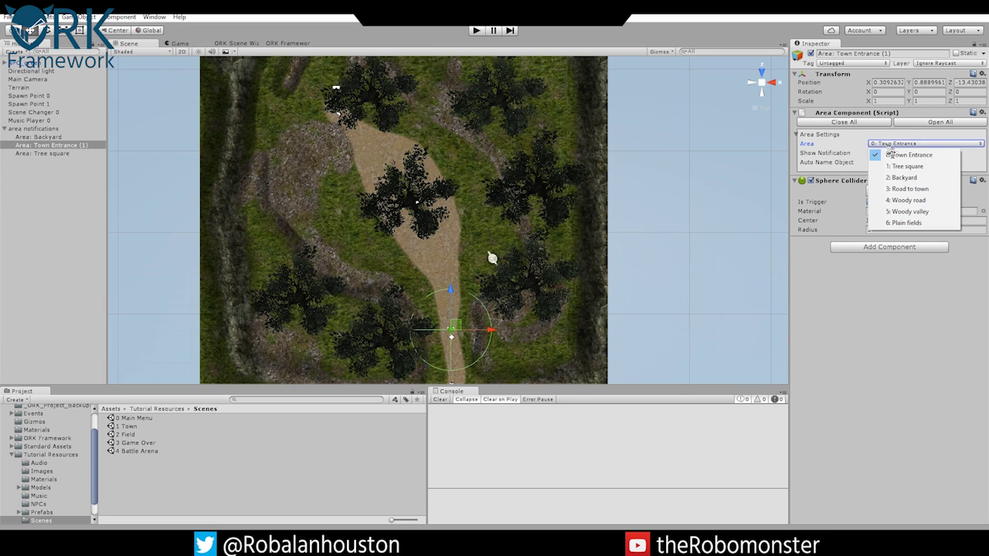
click(822, 294)
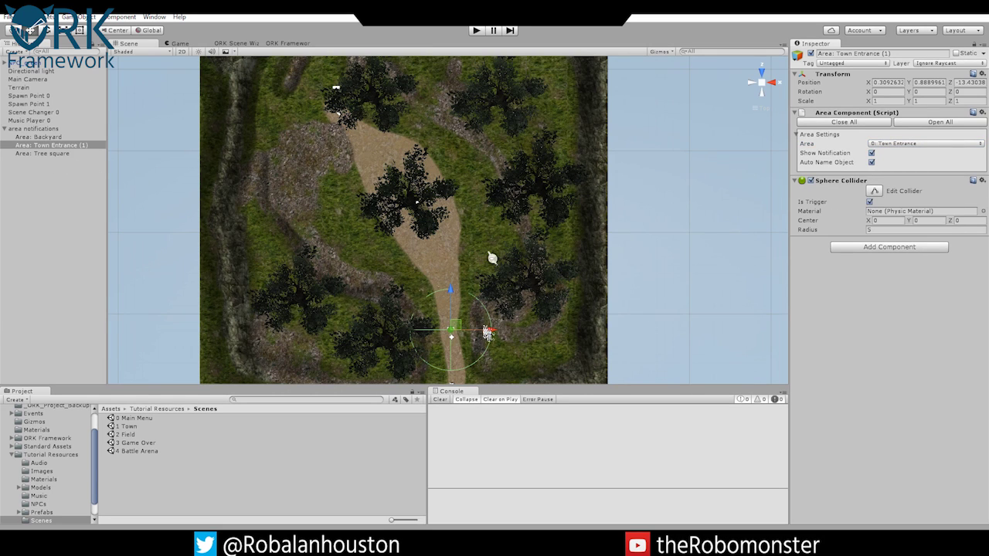
click(54, 154)
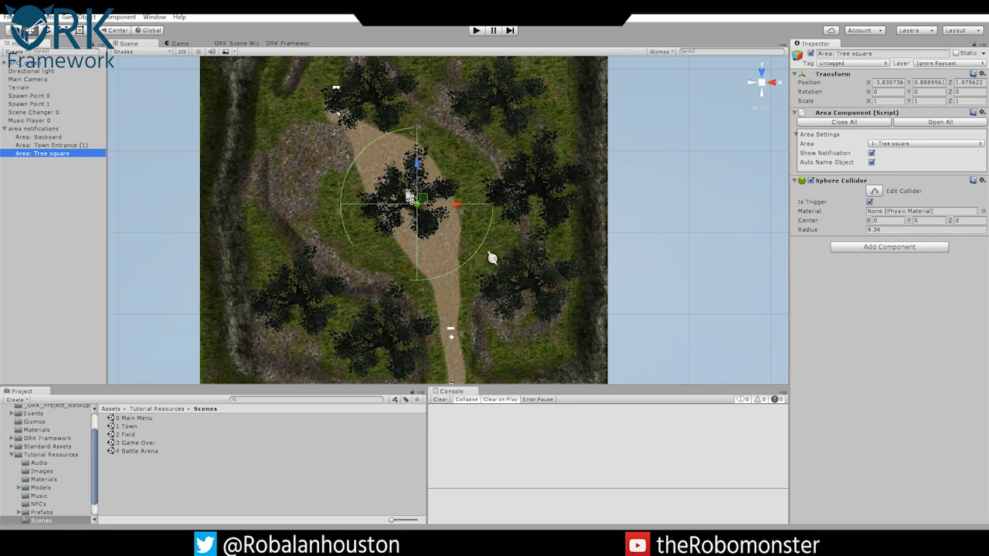
click(38, 138)
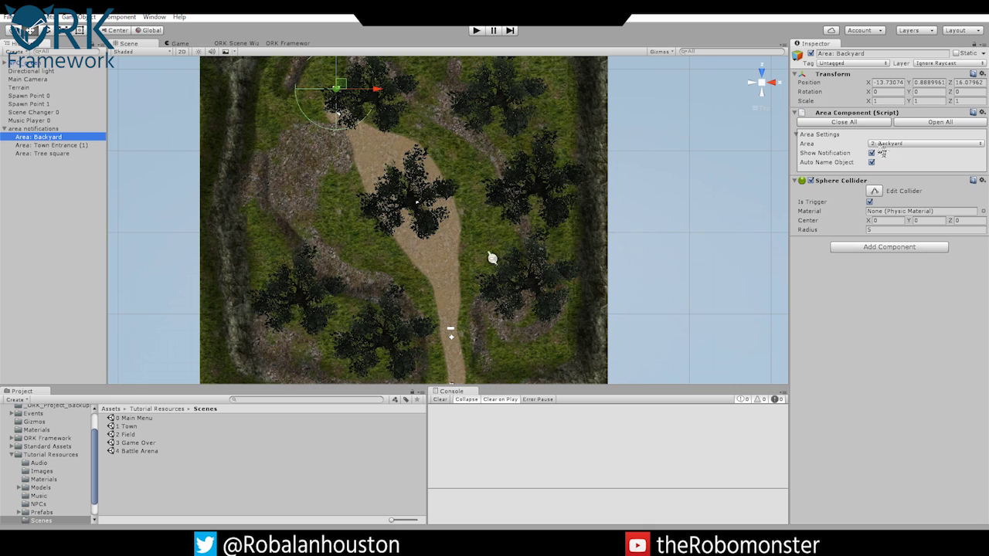
click(68, 146)
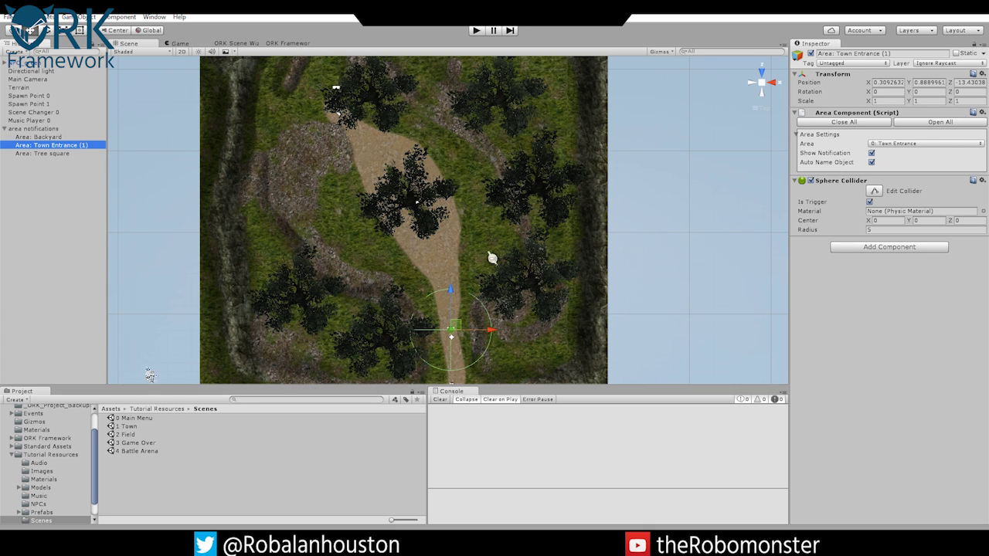
Open the 2 Field scene, saving all modified Town scene files first.
click(23, 16)
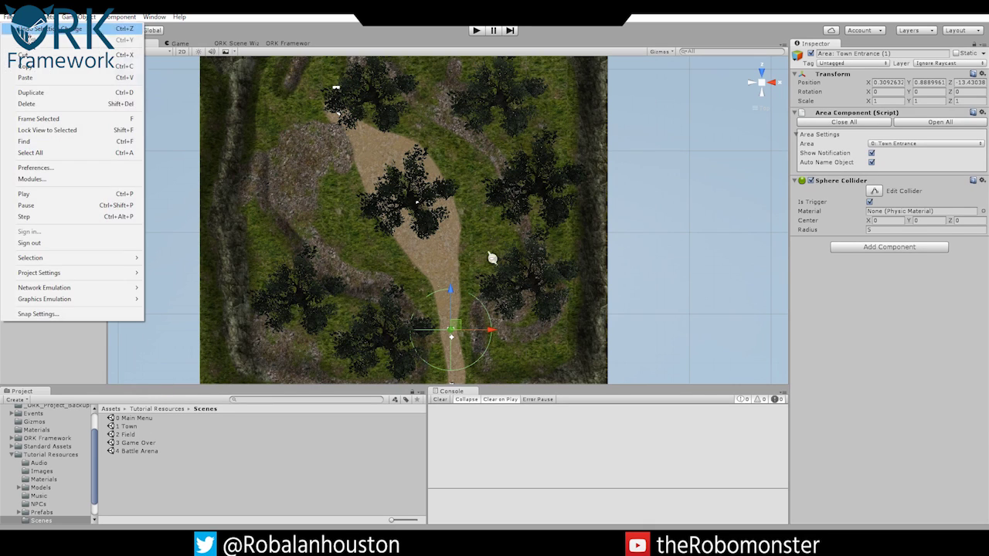
click(254, 28)
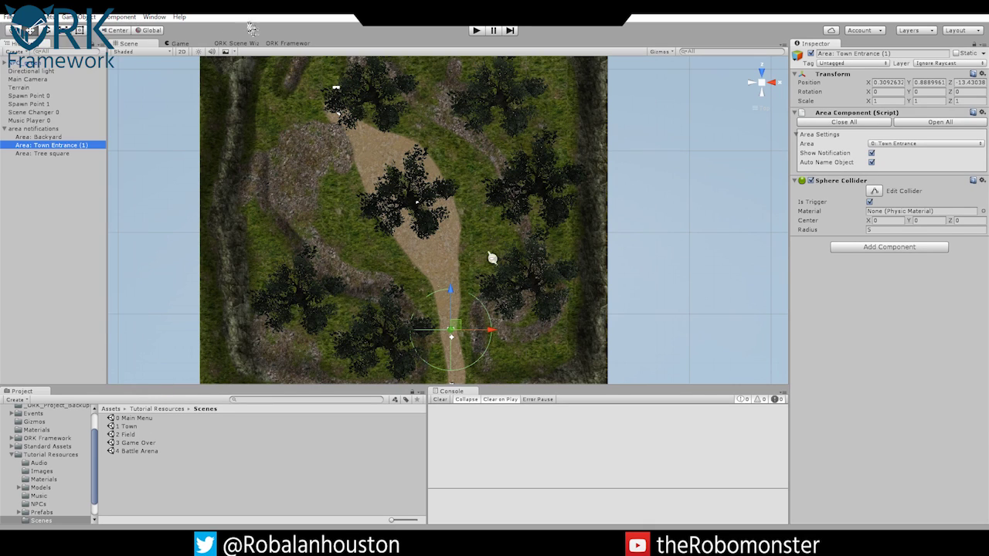
double_click(126, 434)
click(491, 298)
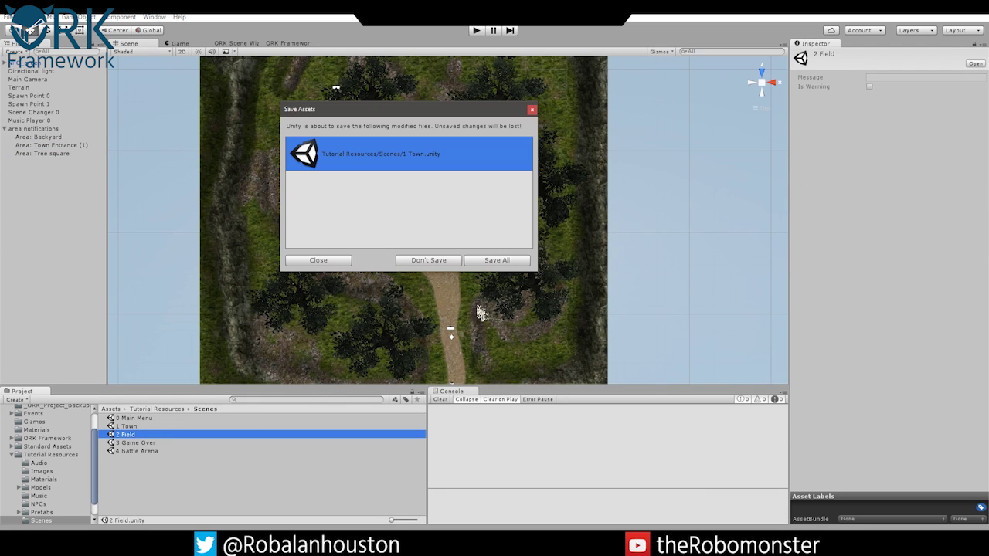
click(486, 263)
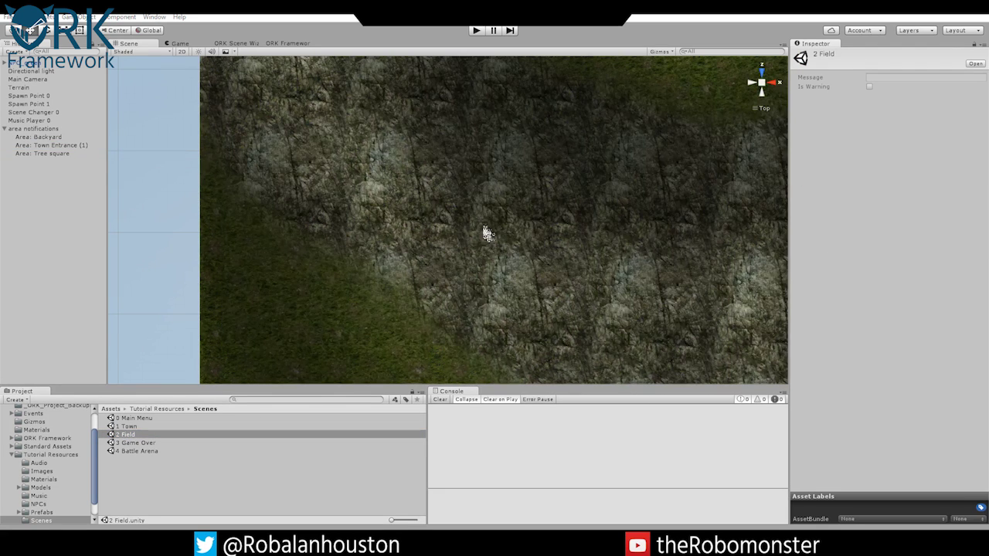
Expand the Area notifications group and browse the ORK scene wizard without creating anything.
scroll(487, 234, down, 10)
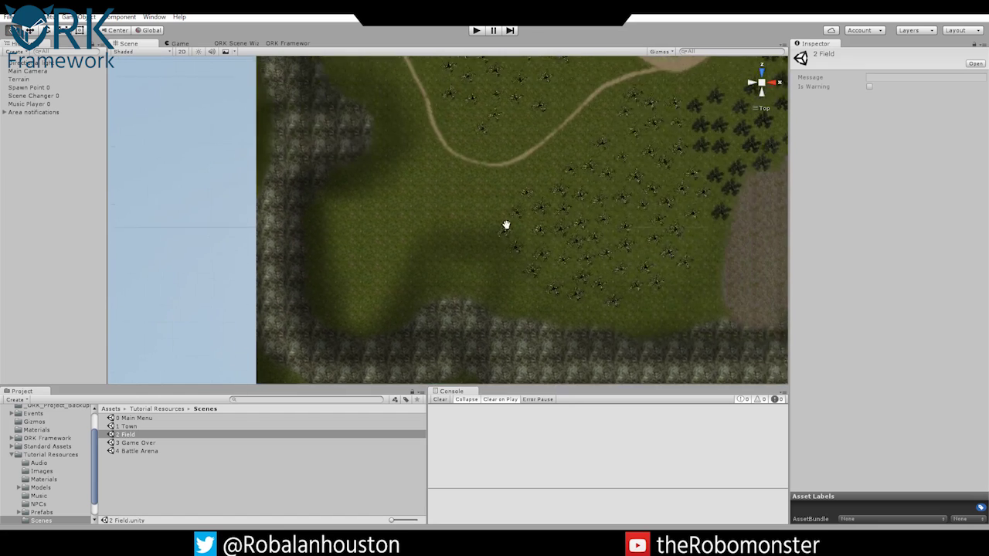
scroll(506, 225, down, 10)
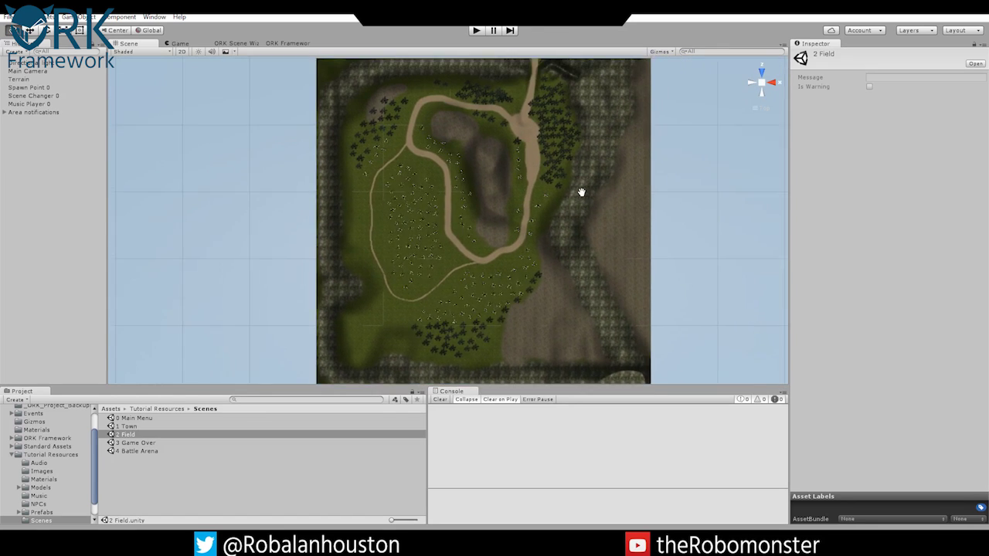
scroll(581, 192, down, 1)
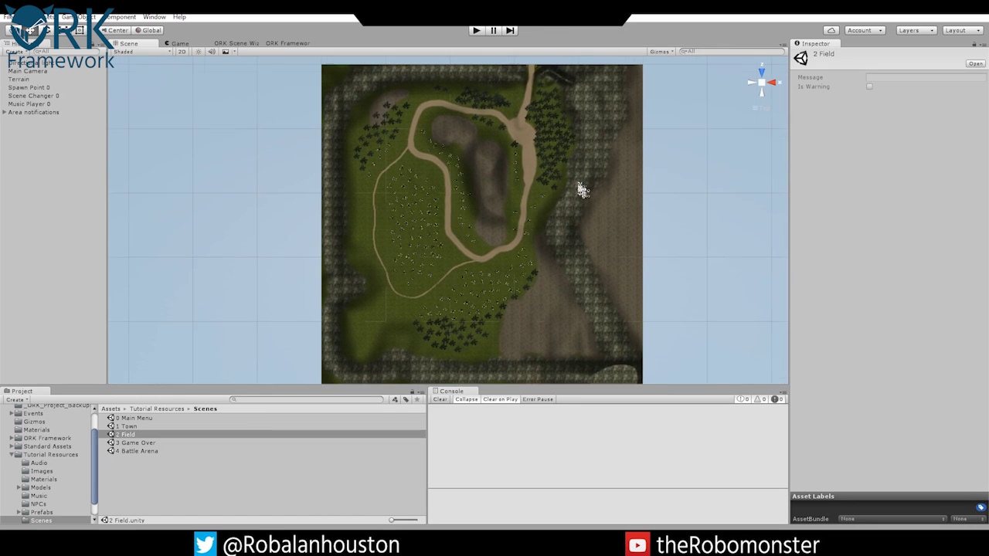
click(5, 113)
click(32, 112)
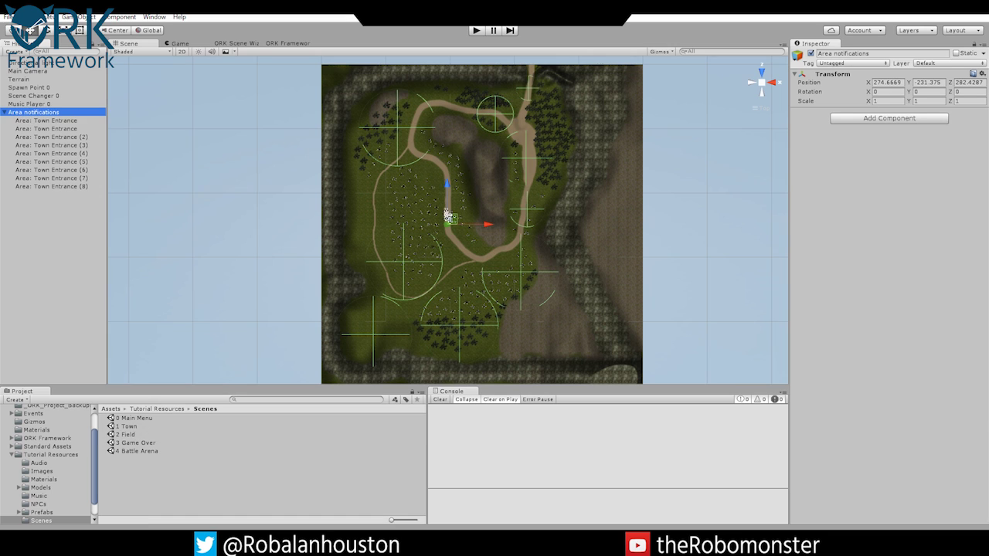
click(243, 44)
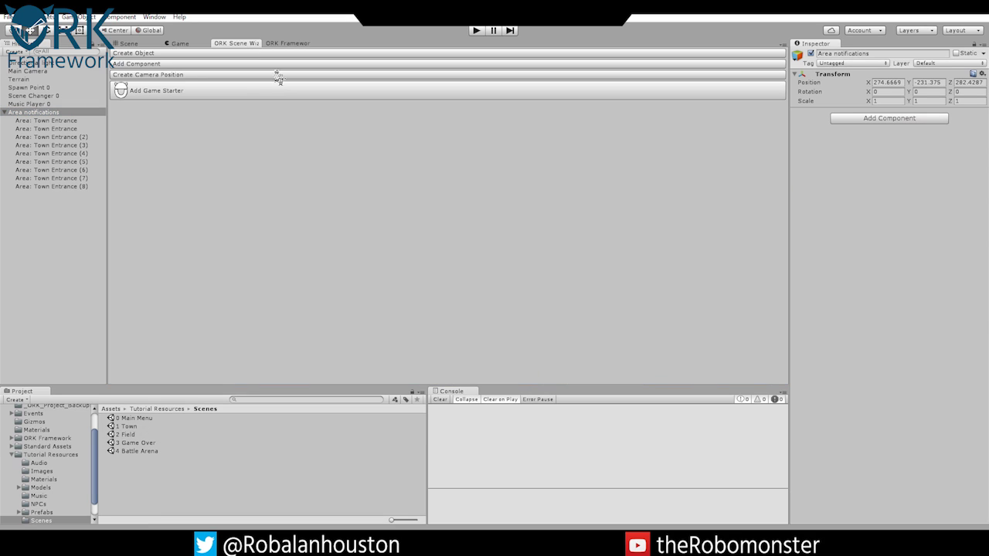
click(133, 54)
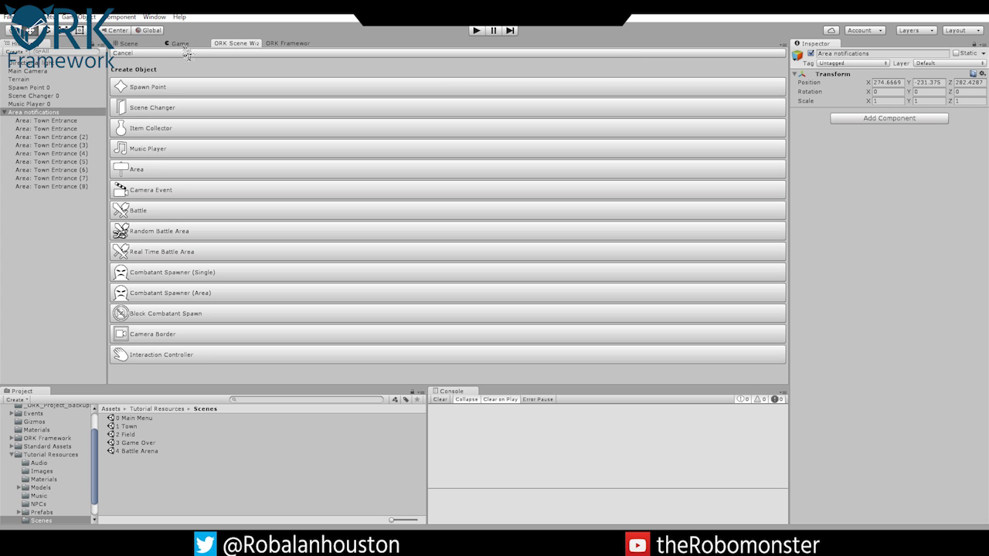
click(158, 55)
click(35, 113)
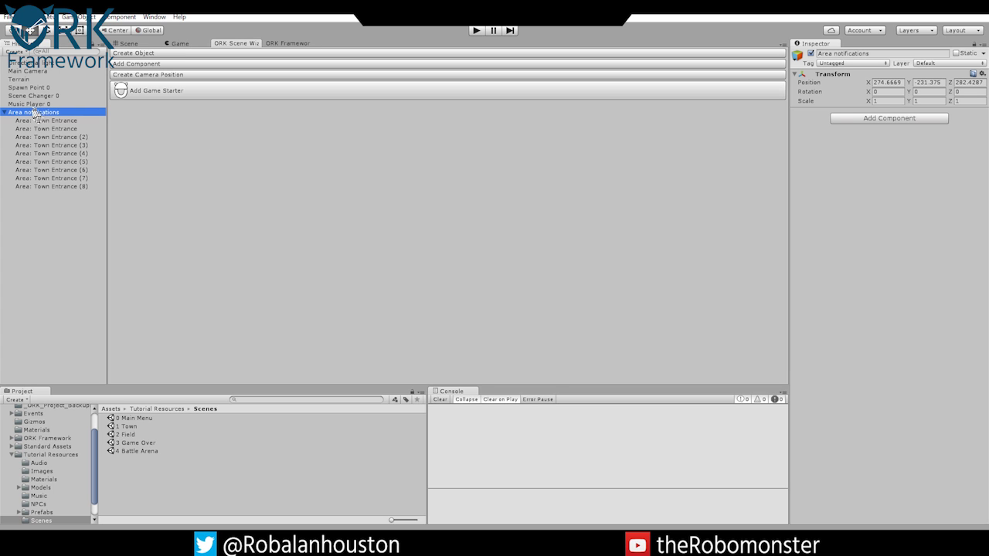
click(126, 43)
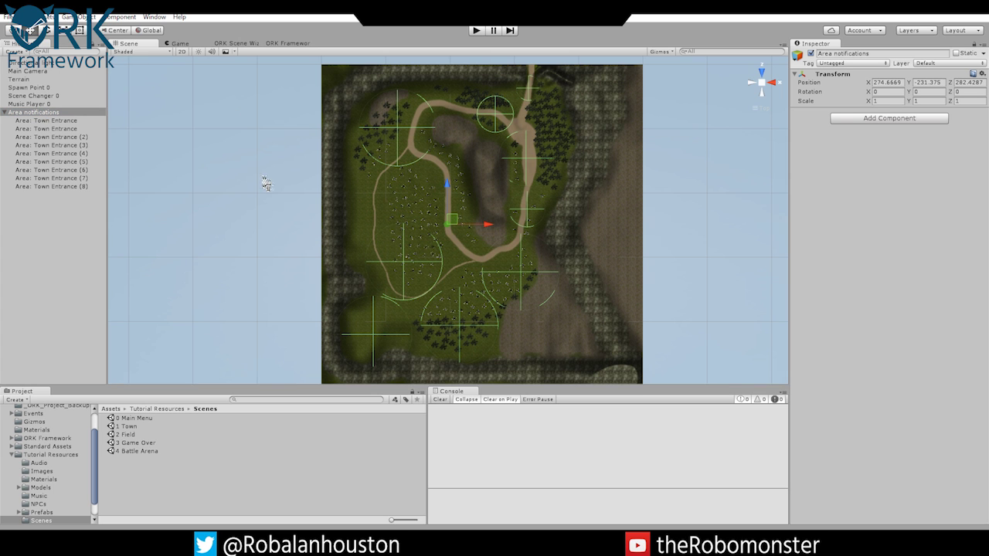
Duplicate Town Entrance (8), move the copy, then delete the Town Entrance (9) duplicate.
click(55, 120)
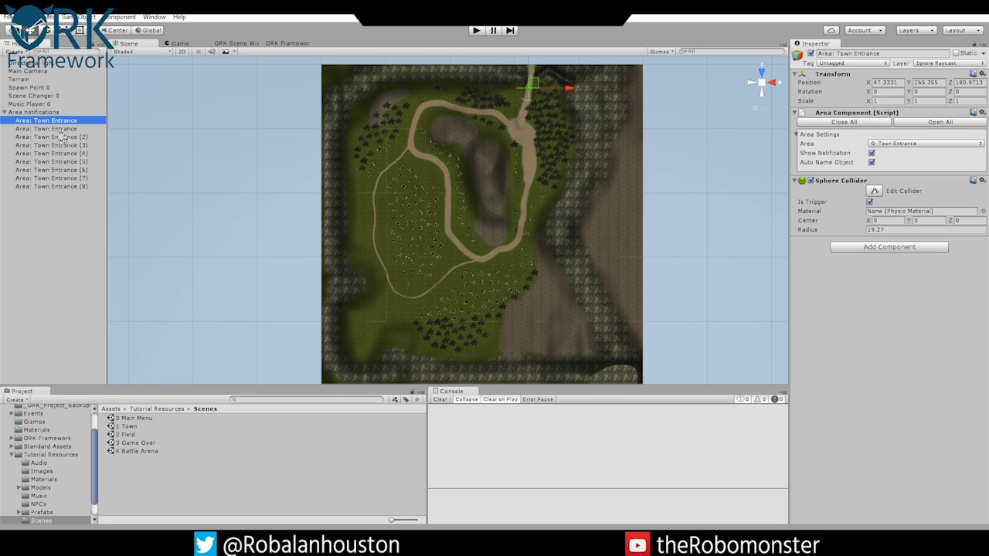
click(83, 186)
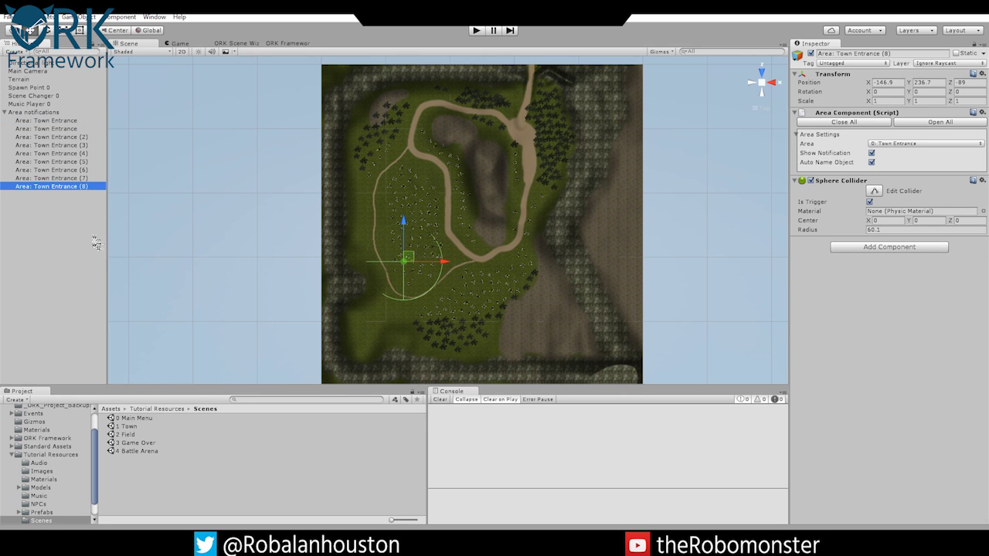
key(ctrl+d)
drag(410, 259, 453, 222)
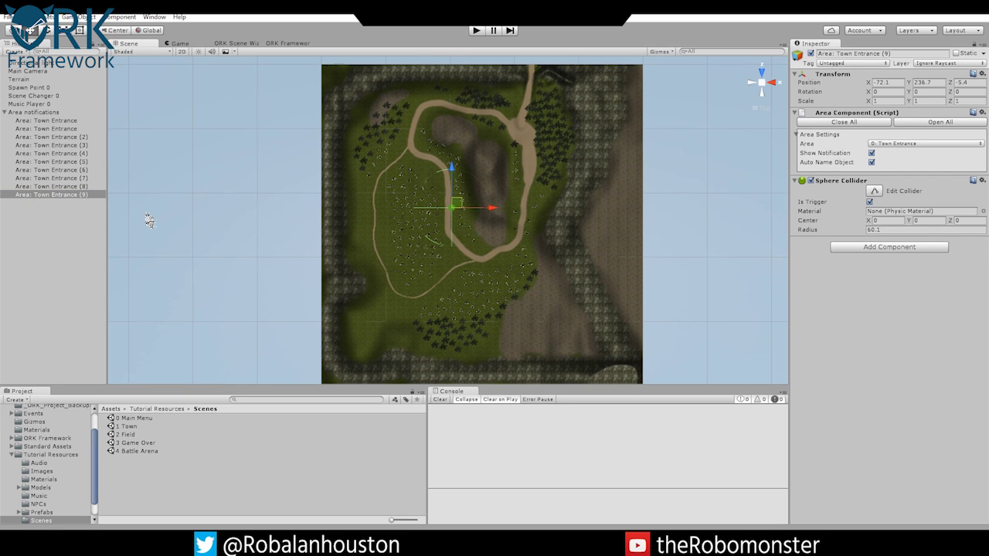
click(82, 188)
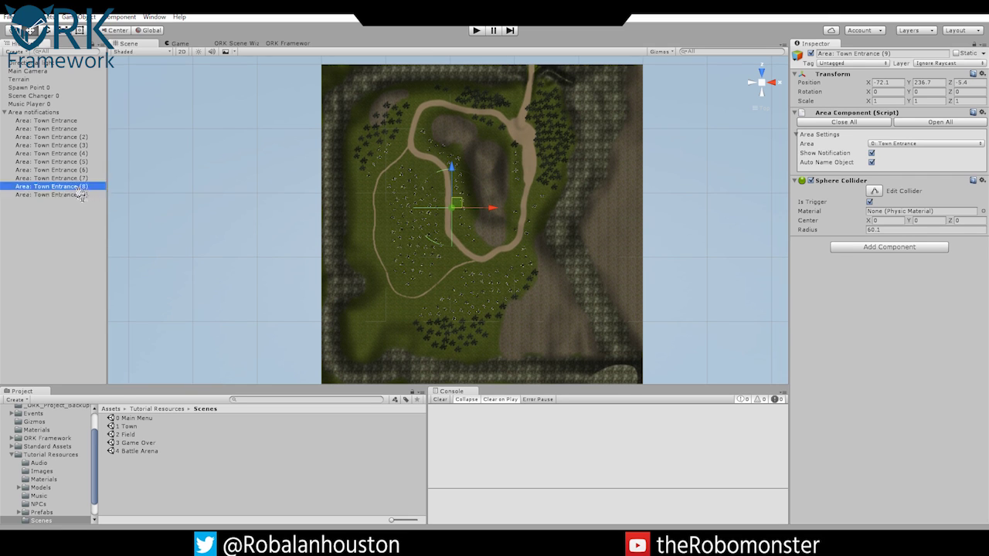
click(83, 195)
key(Up)
key(f)
click(83, 196)
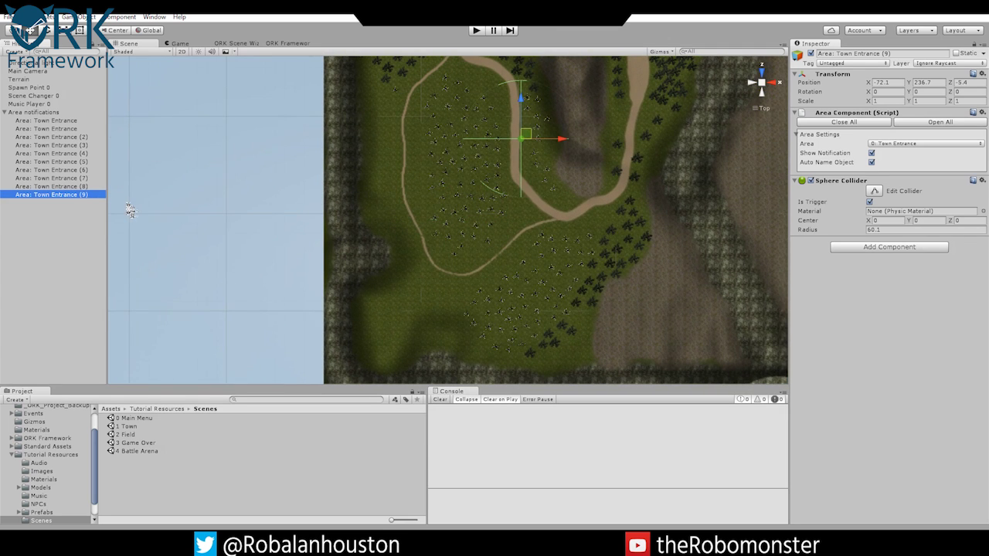
key(Delete)
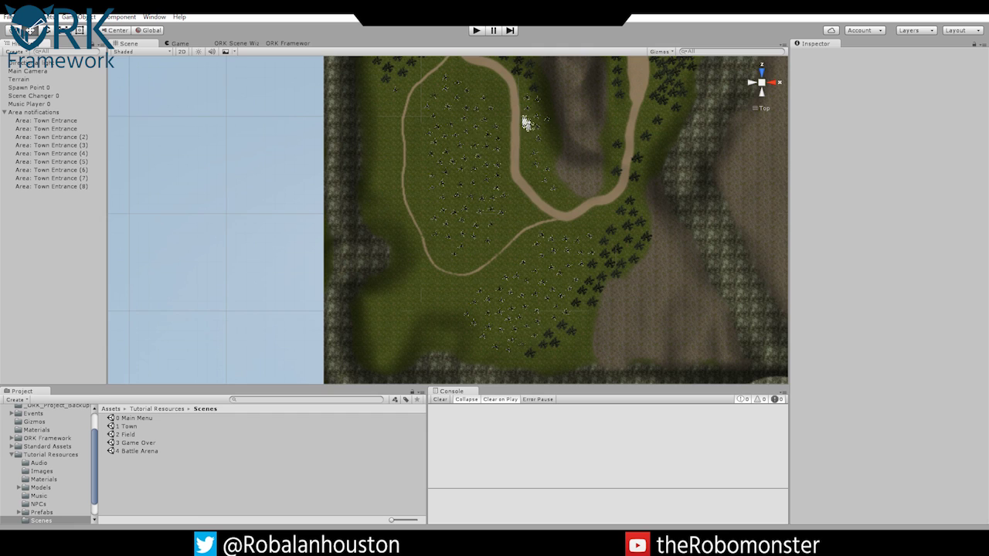
scroll(452, 188, down, 8)
drag(456, 186, 453, 185)
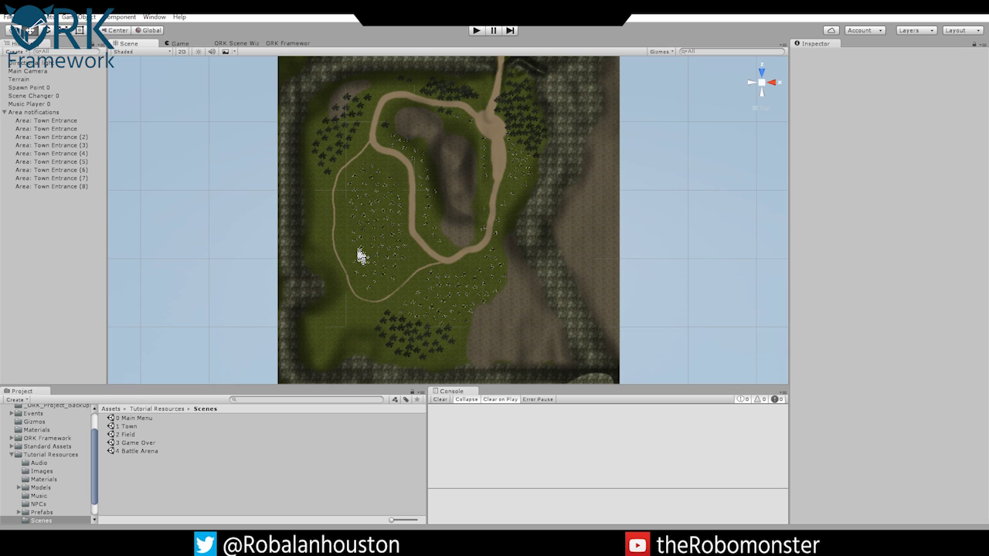
click(55, 121)
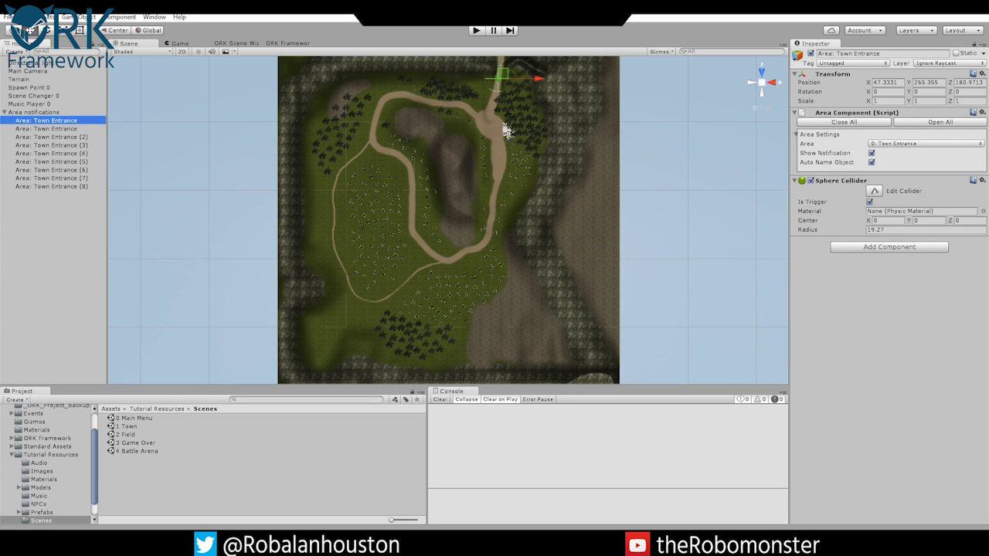
Set the first Town Entrance area to Road to town and the next to Woody road.
click(895, 145)
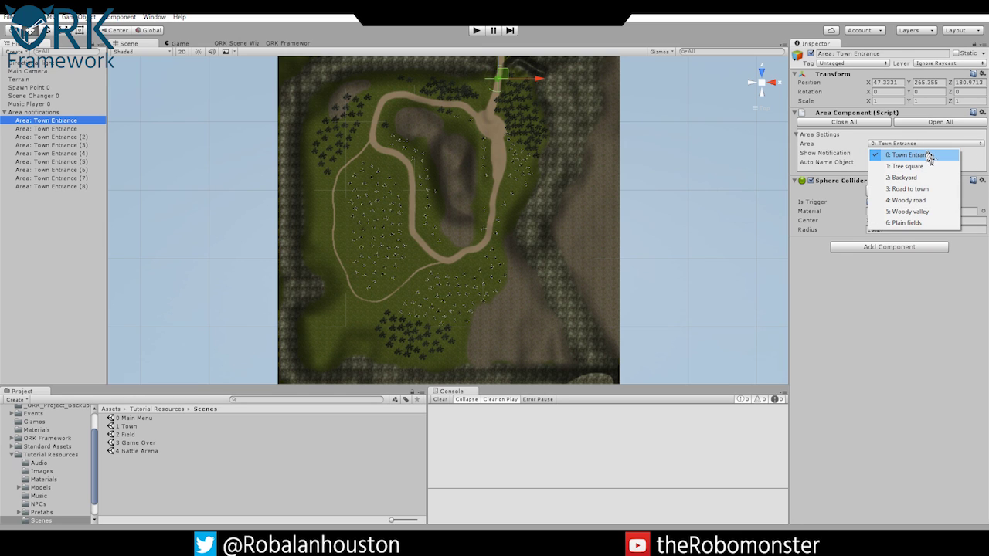
click(912, 190)
click(68, 129)
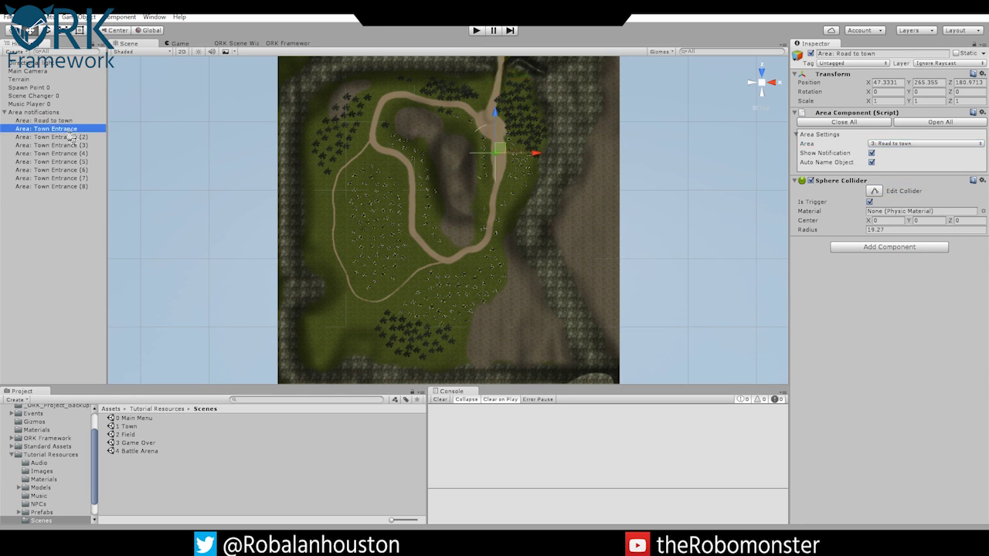
click(912, 144)
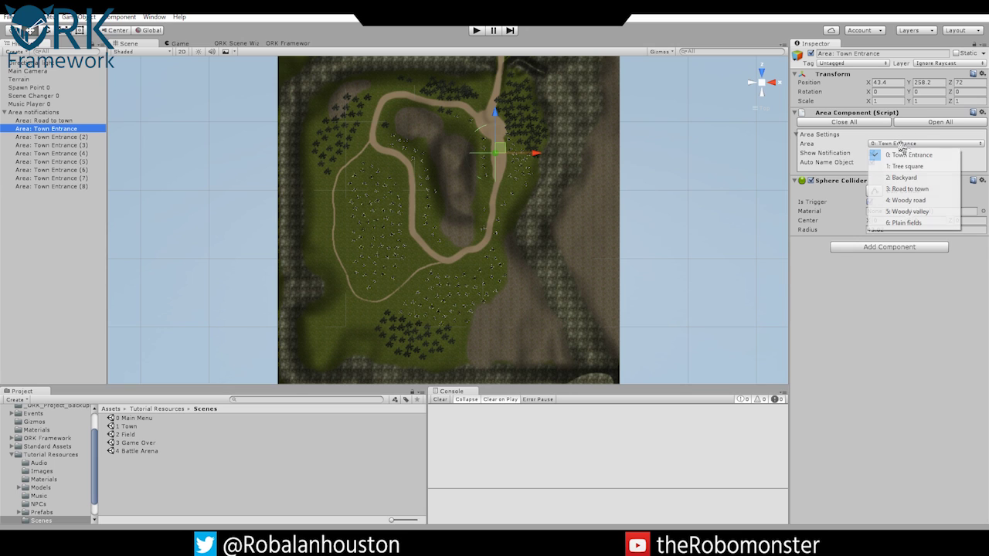
click(909, 200)
Set Town Entrance (2) to Woody road and (3) to Woody valley, leaving (4) unchanged.
key(Down)
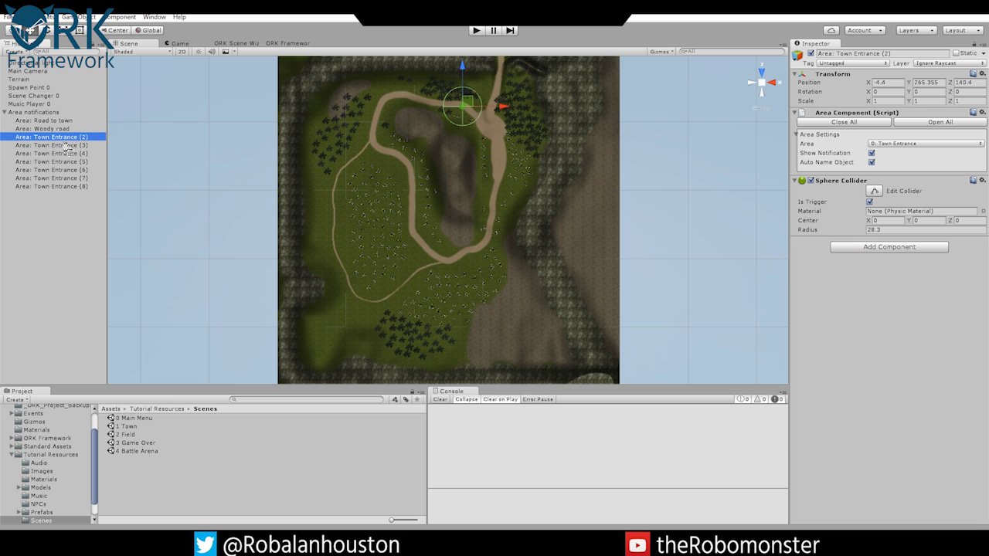
click(918, 145)
click(923, 201)
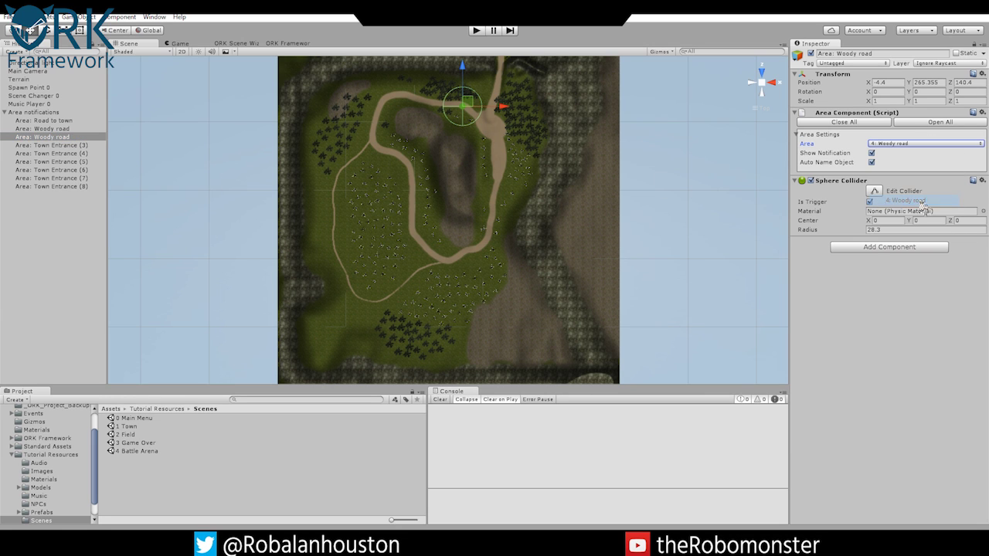
key(Down)
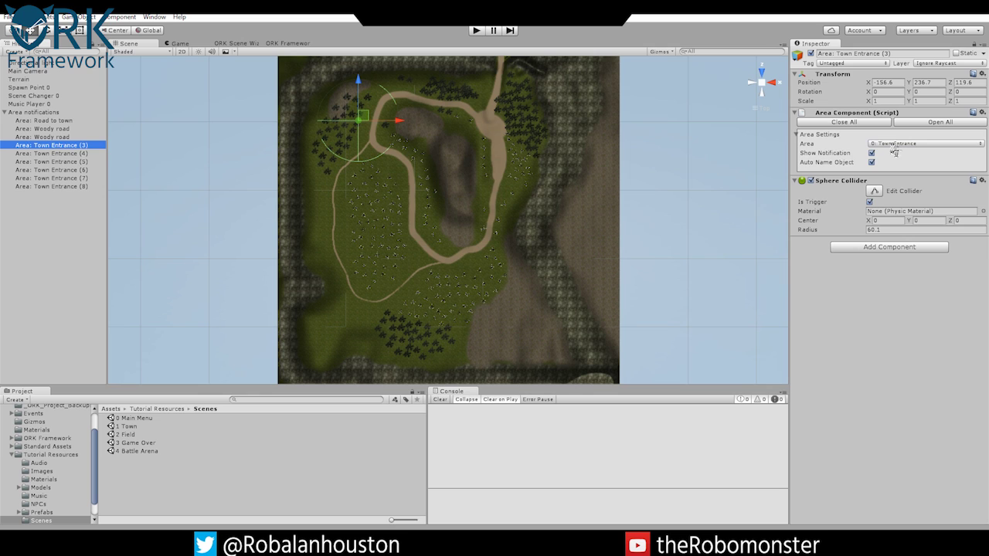
click(894, 145)
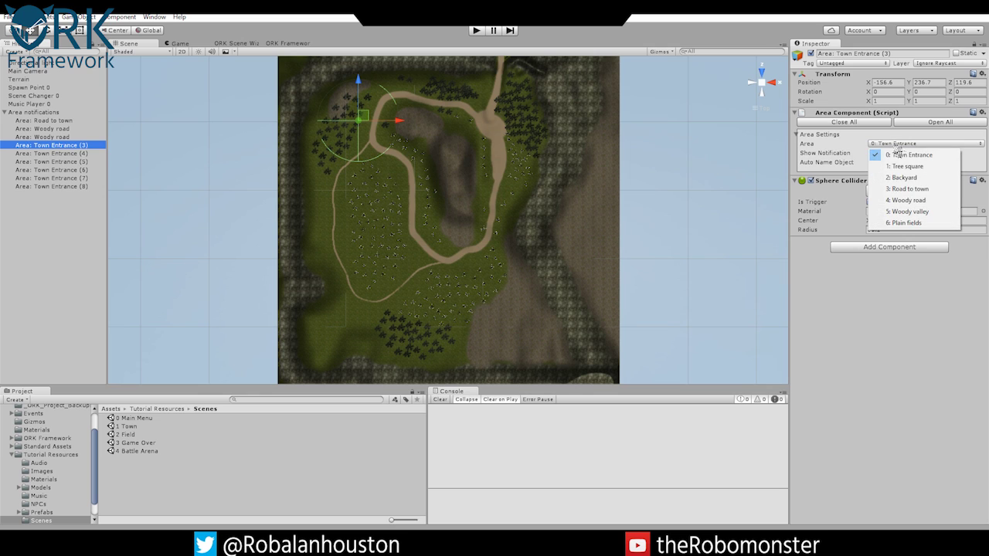
click(913, 212)
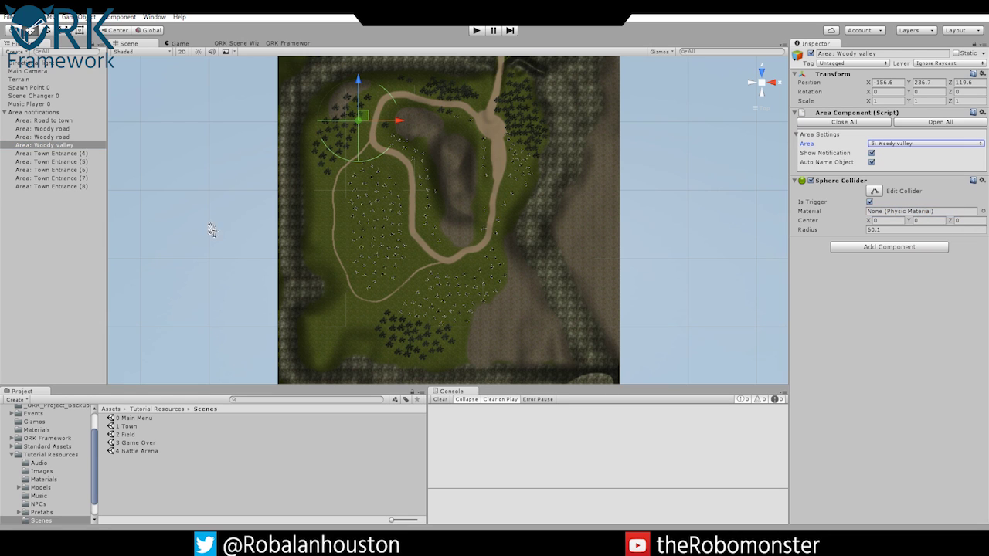
click(56, 153)
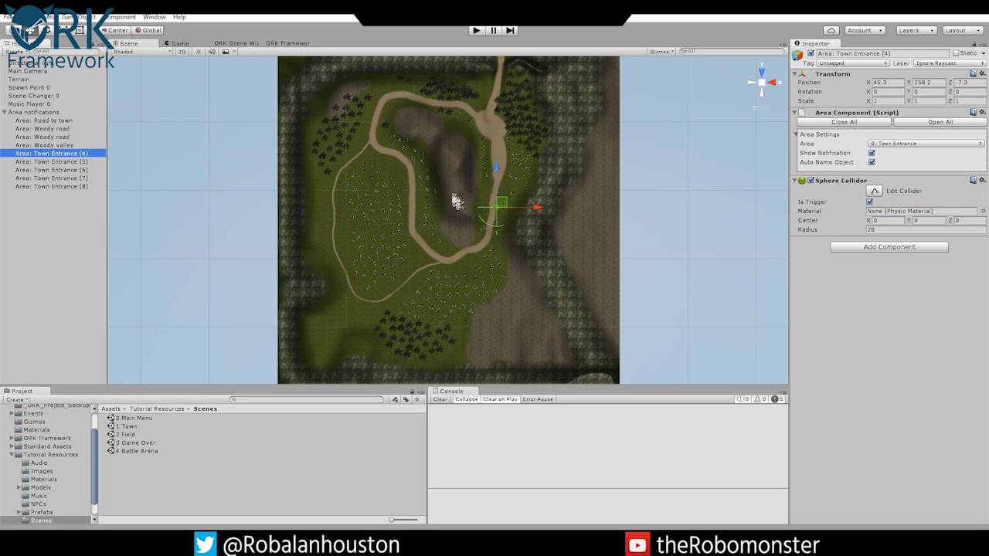
click(888, 144)
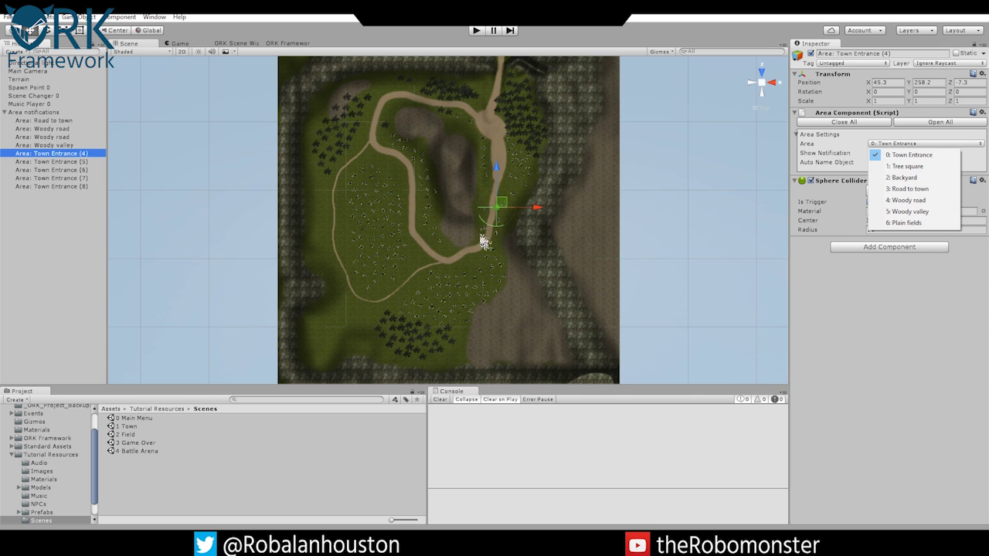
click(836, 207)
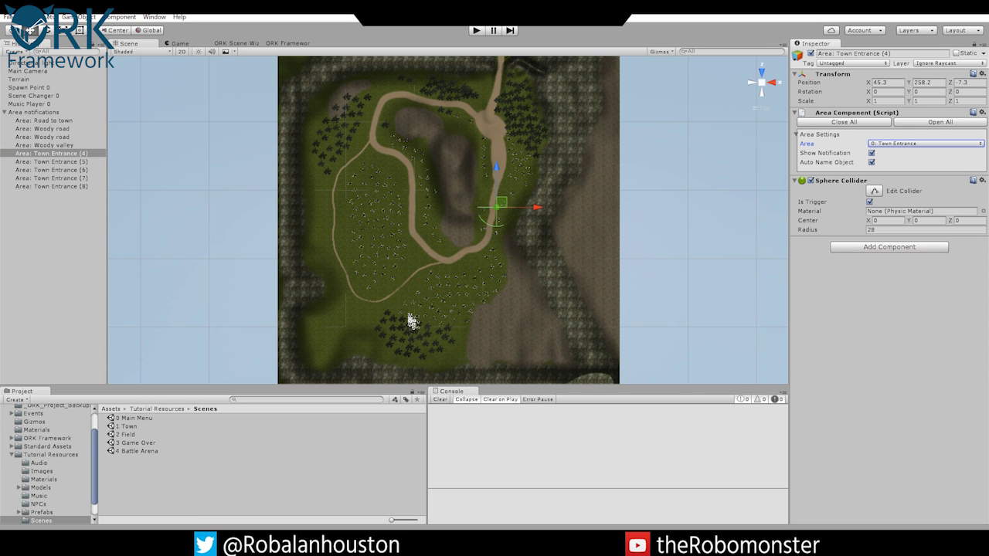
alt+drag(411, 322, 525, 185)
Set Town Entrance (4) to Plain fields and Town Entrance (5) to Woody valley.
scroll(498, 198, up, 3)
scroll(536, 203, up, 5)
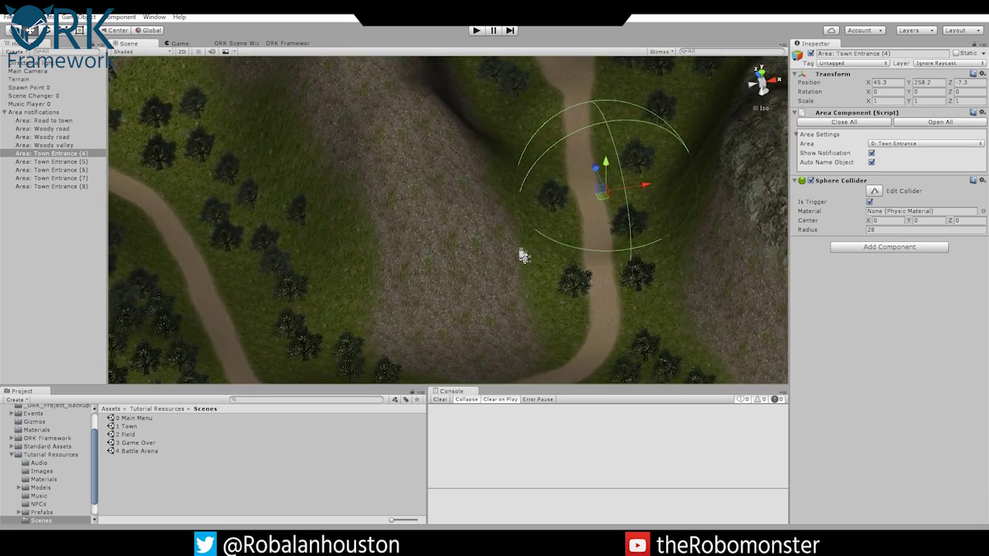
alt+drag(523, 256, 642, 201)
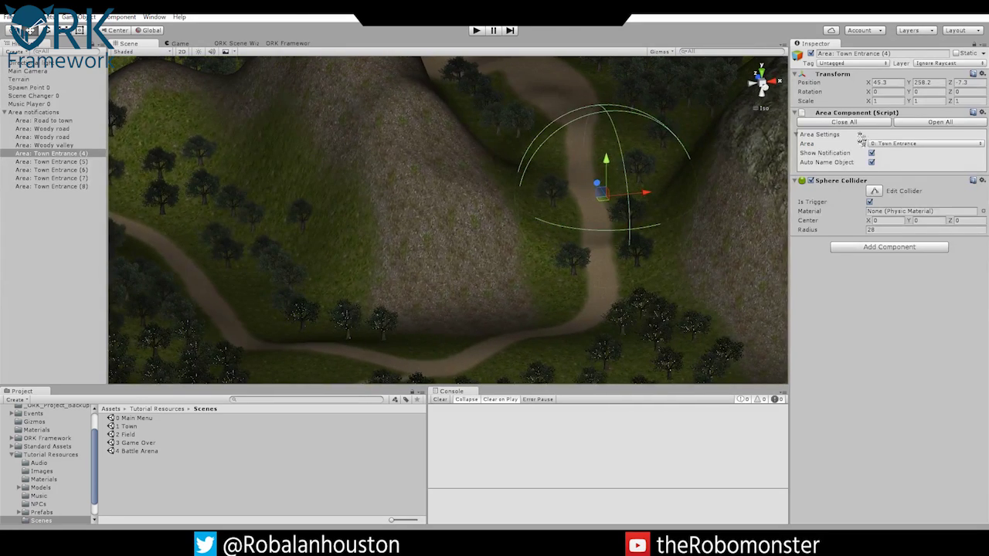
click(894, 146)
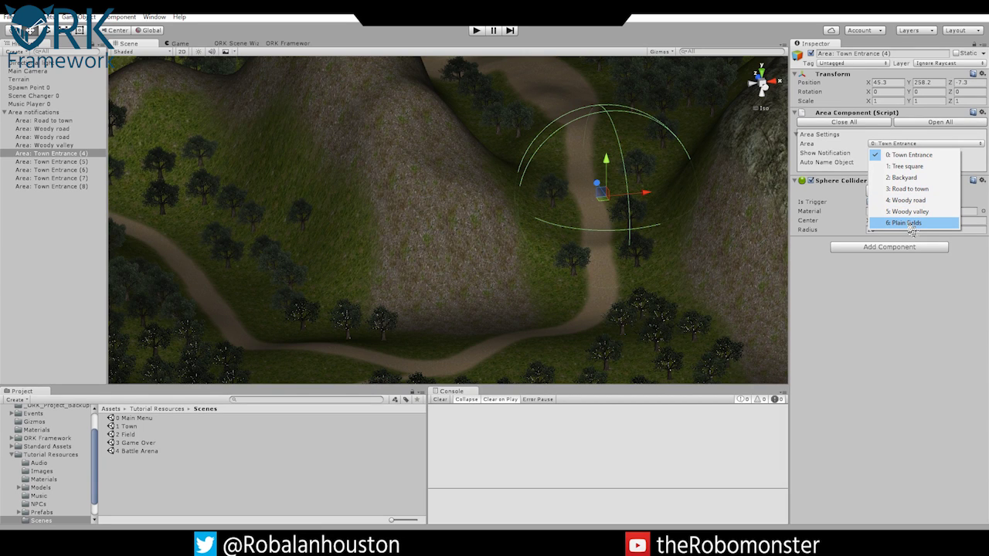
click(912, 224)
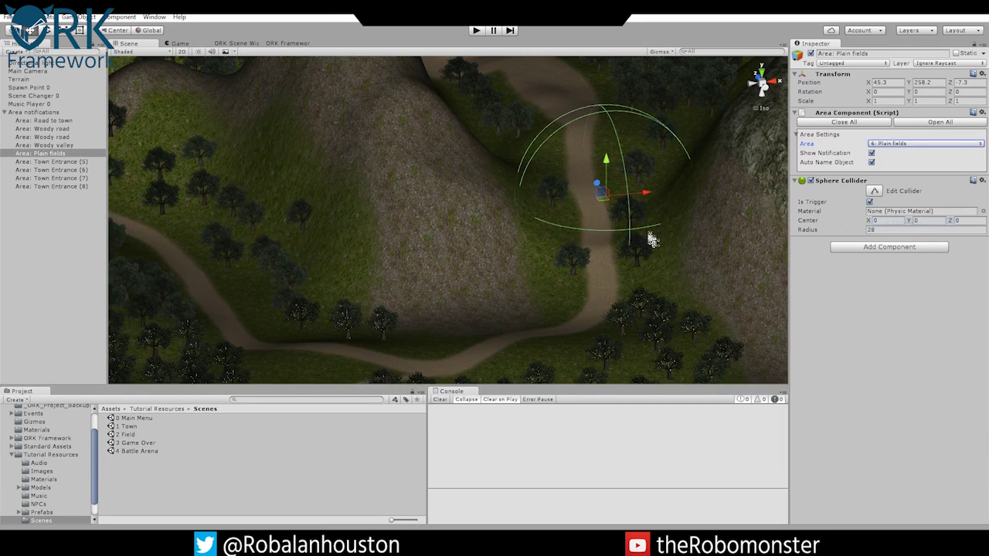
click(65, 163)
alt+drag(636, 295, 560, 277)
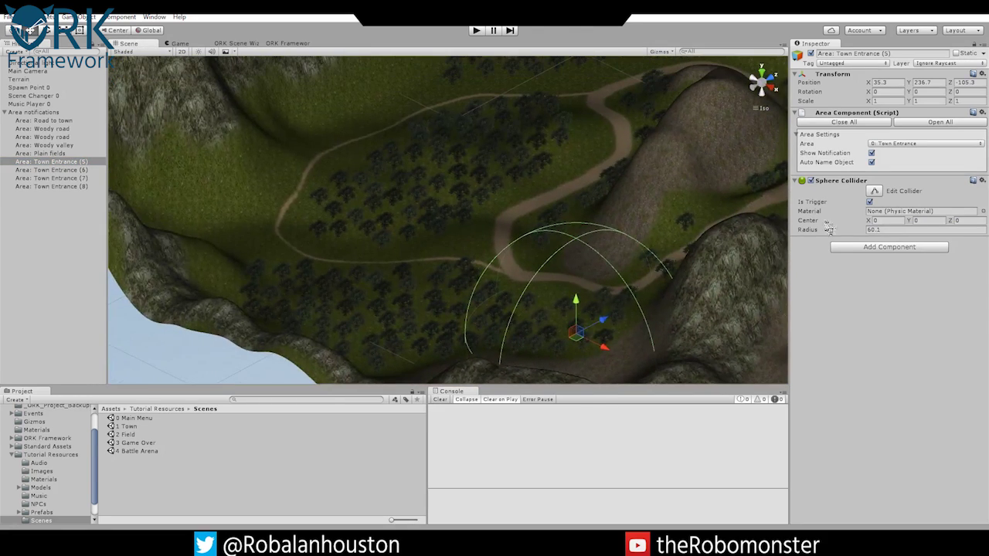
click(898, 144)
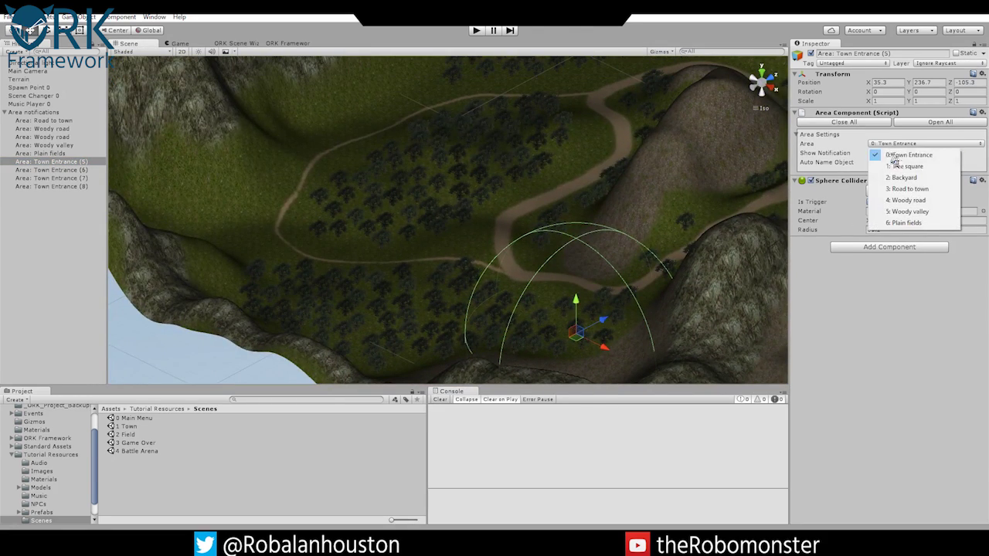
click(897, 212)
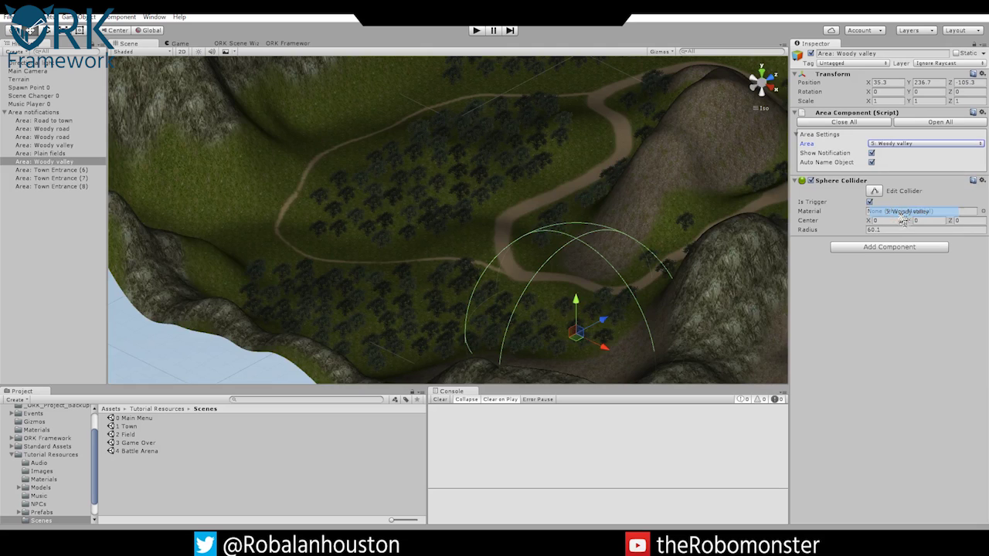
Set Town Entrance (6) to Woody valley and Town Entrance (7) to Plain fields.
click(55, 169)
click(898, 144)
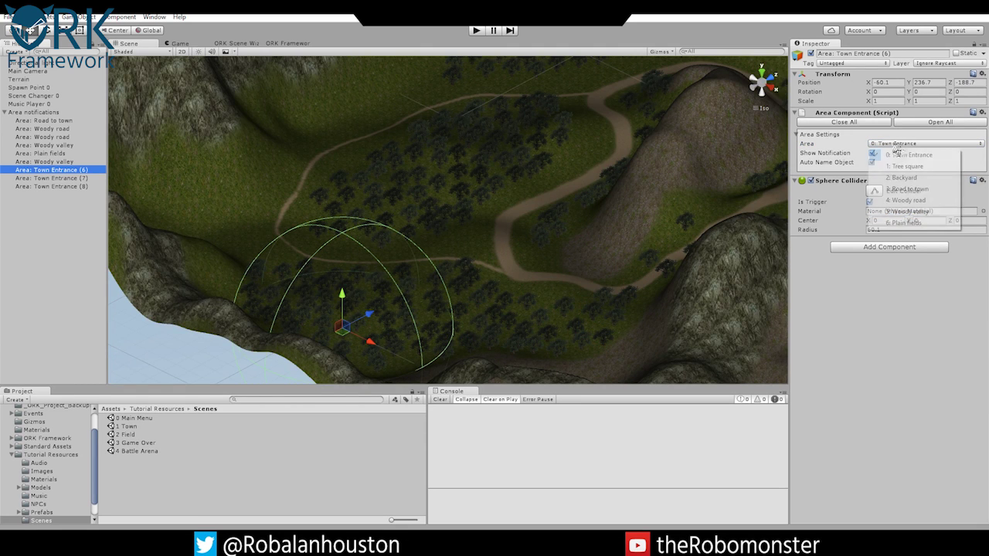
click(900, 212)
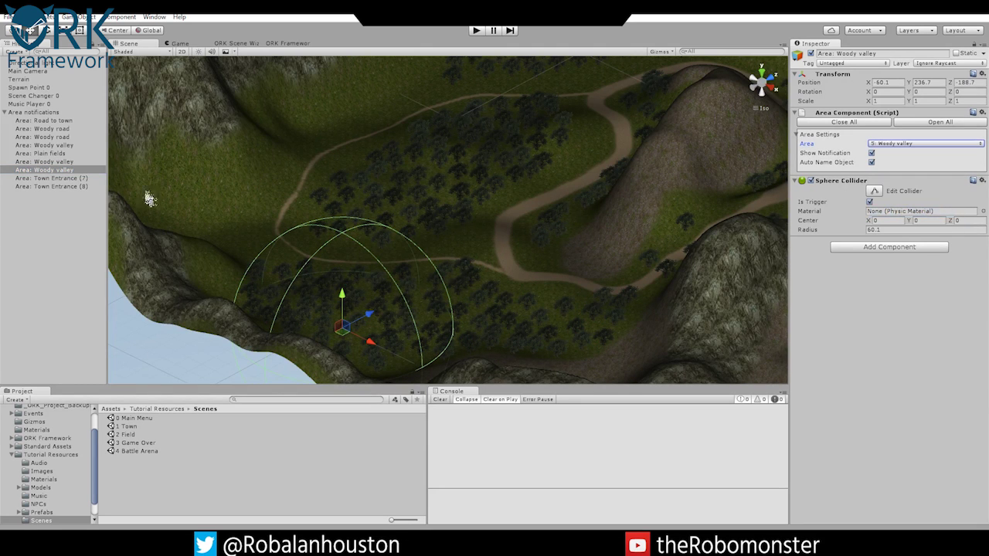
click(60, 178)
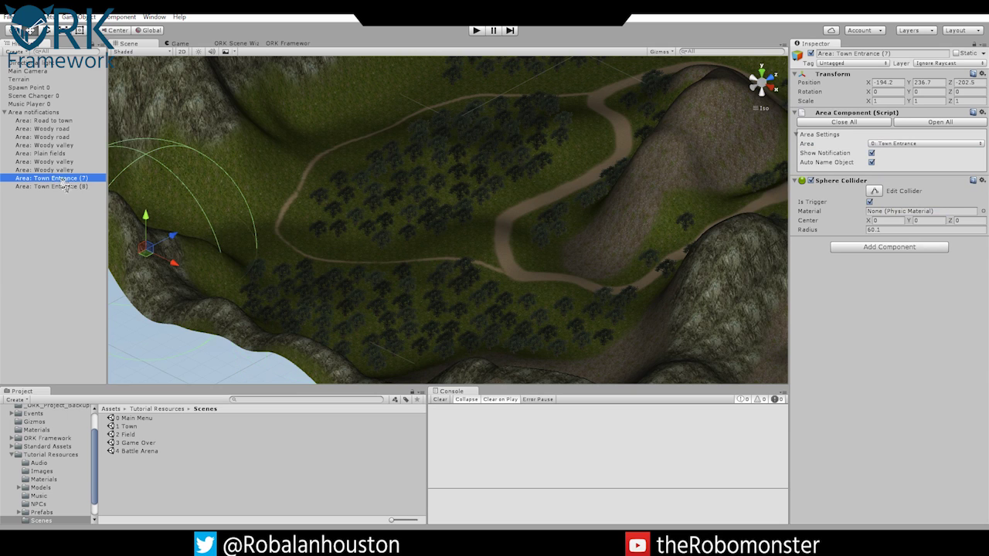
click(888, 143)
click(896, 221)
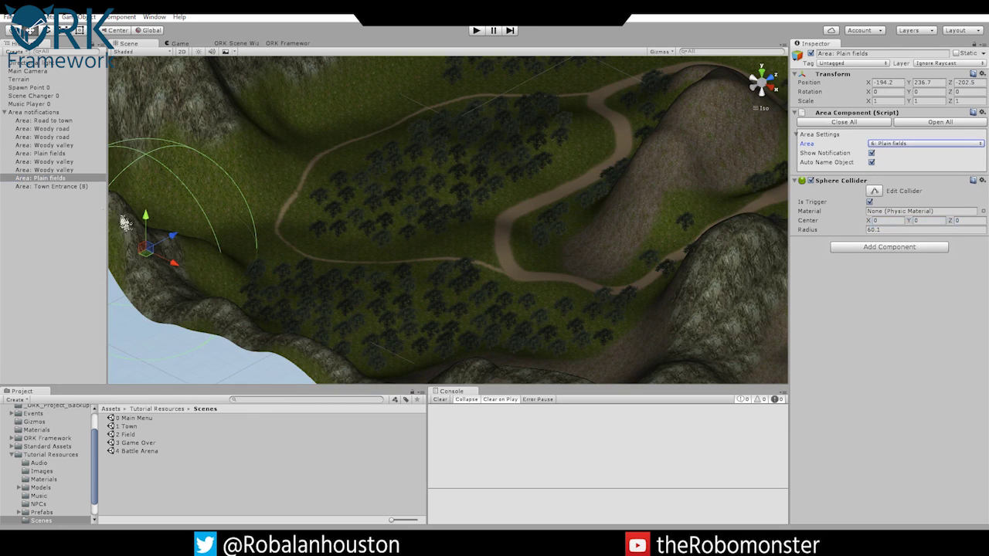
Change the earlier Plain fields area to Woody road and set Town Entrance (8) to Woody valley.
click(47, 153)
click(888, 143)
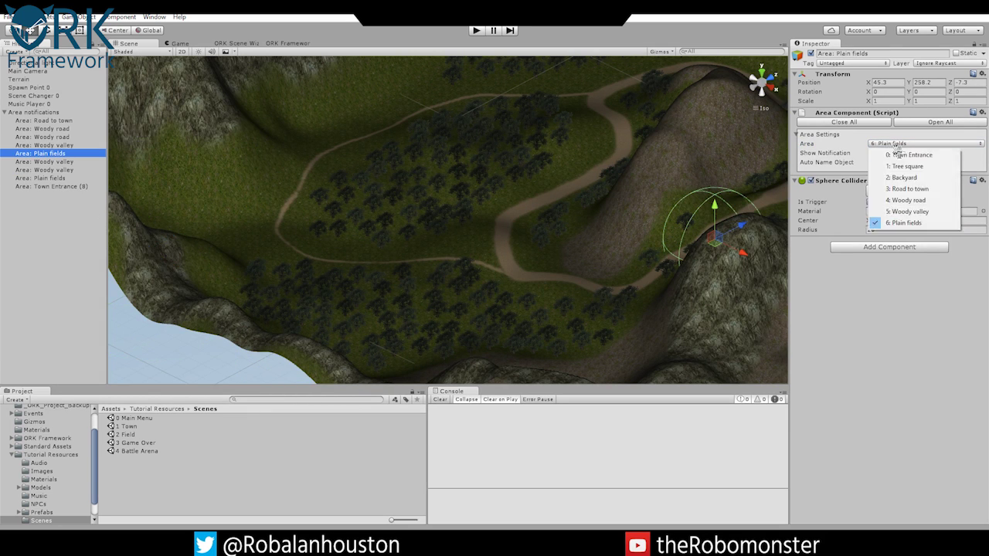
click(913, 201)
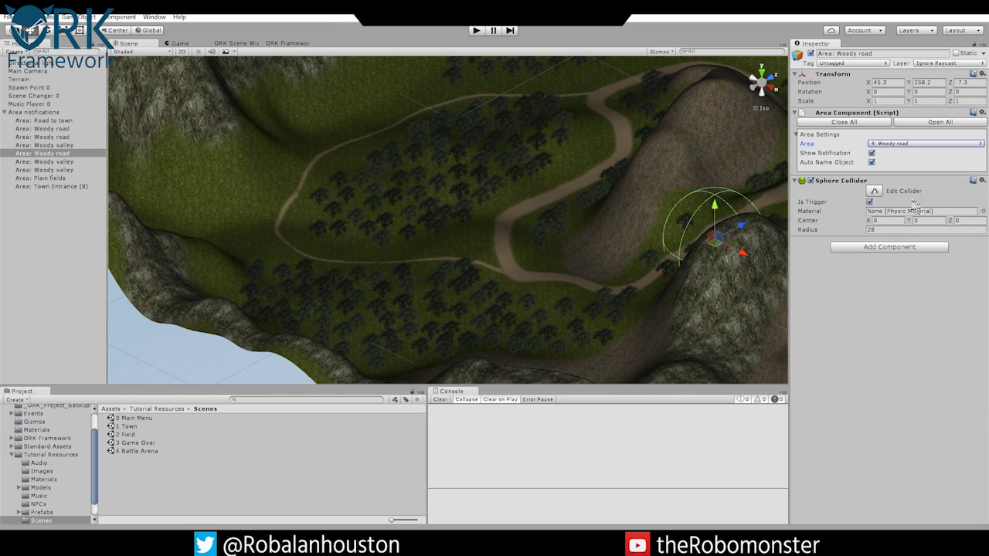
click(74, 187)
click(918, 144)
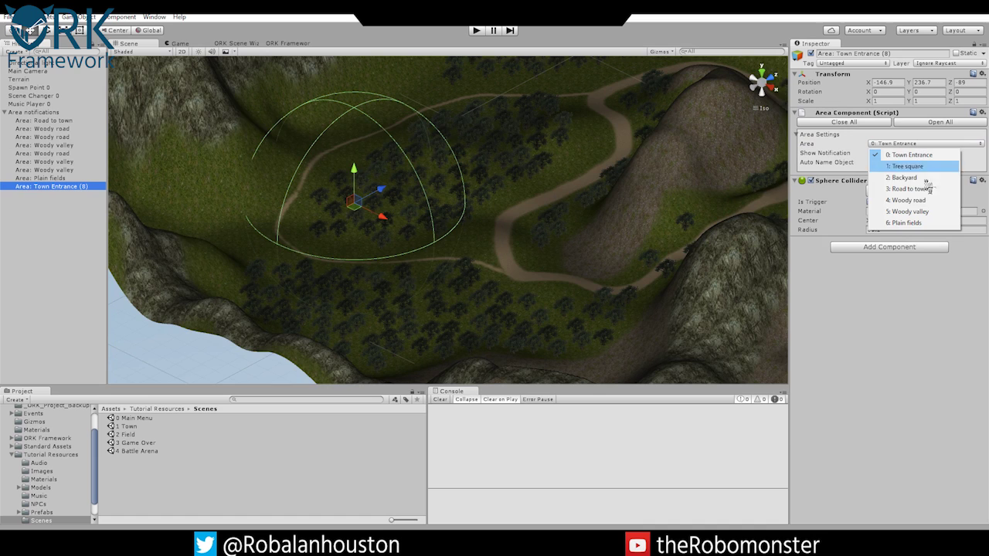
click(910, 211)
alt+drag(340, 232, 402, 331)
scroll(402, 332, down, 3)
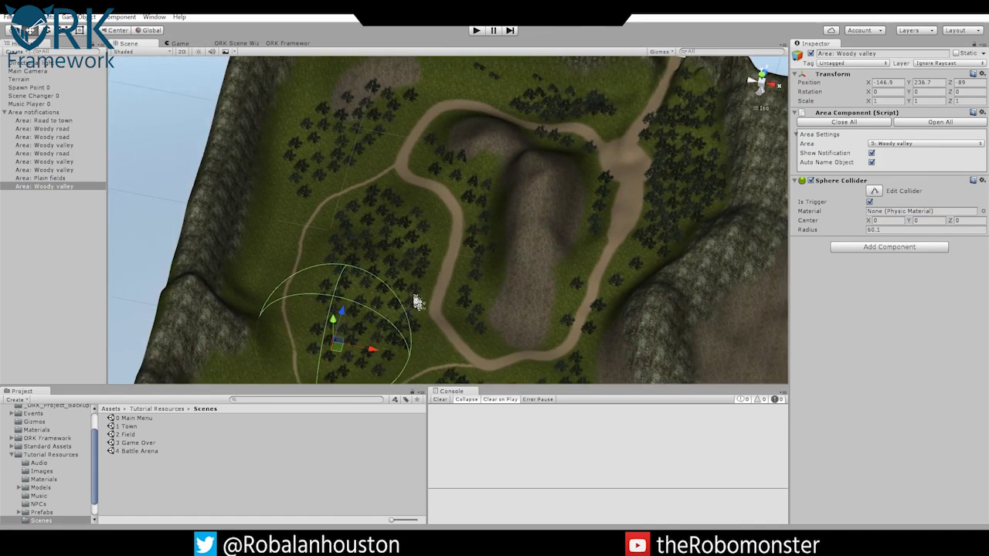
scroll(355, 266, up, 2)
alt+drag(533, 255, 495, 213)
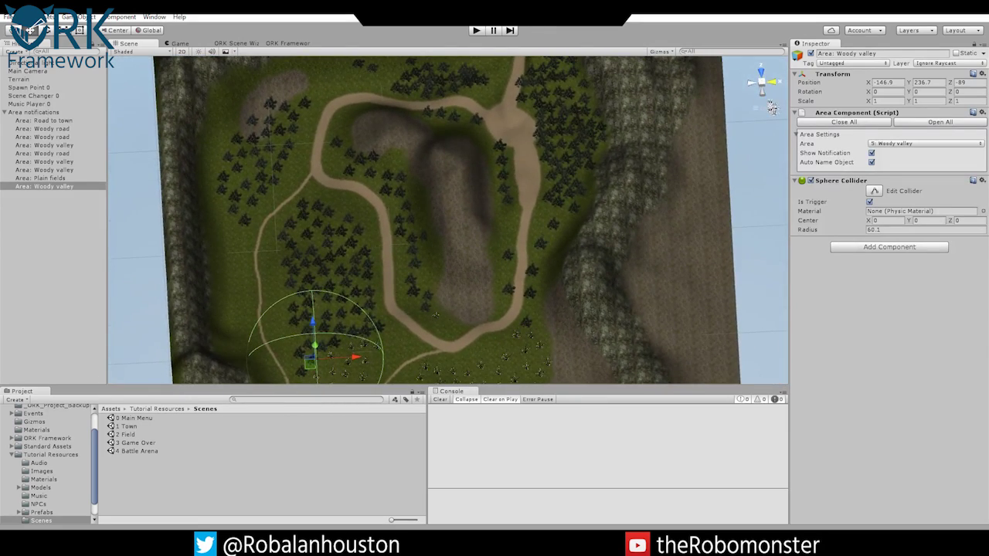
alt+drag(749, 120, 530, 214)
scroll(527, 200, down, 5)
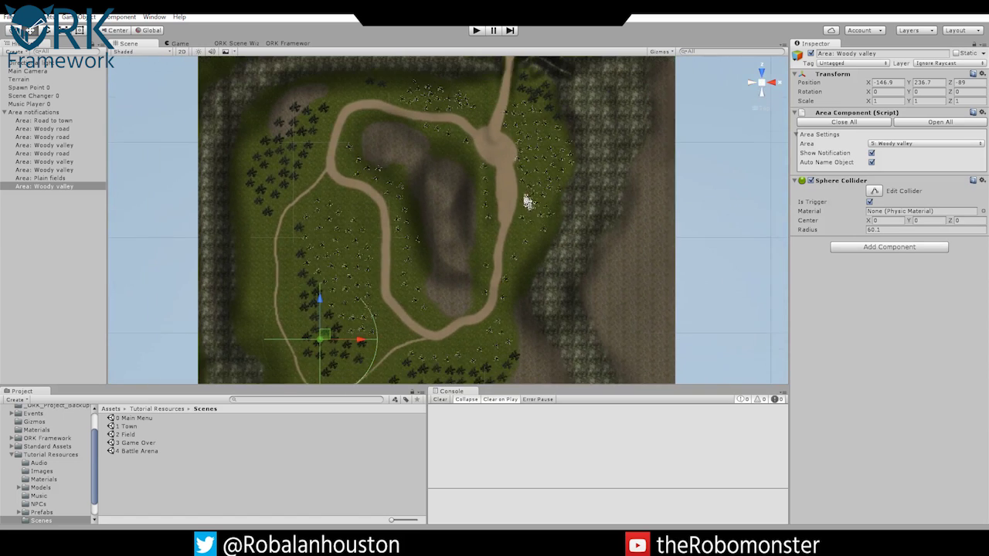
drag(470, 192, 468, 137)
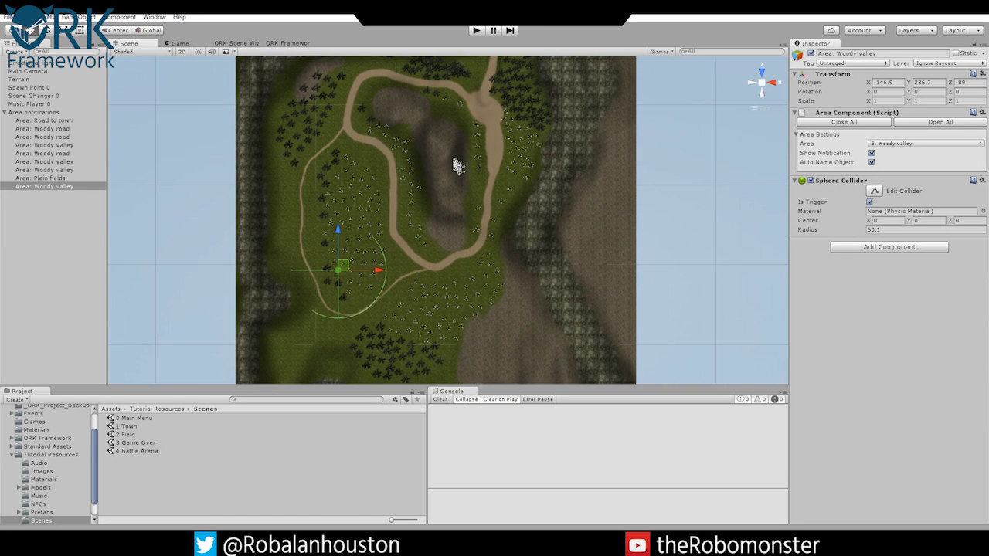